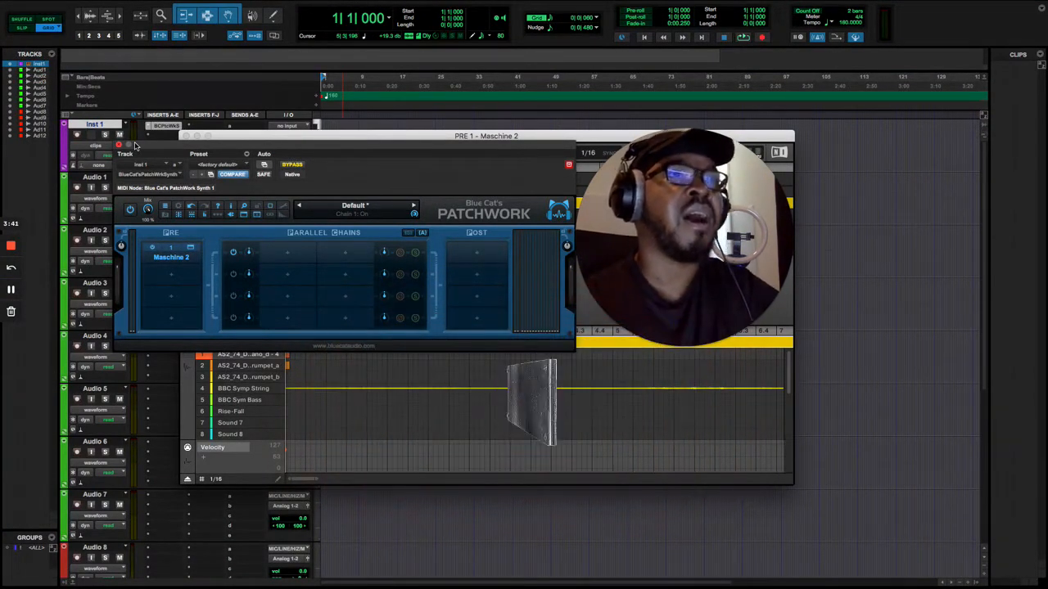
- Close the PatchWork Synth window and set the Audio 1 track's input to the plug-in output PW Aux 1
left_click(119, 146)
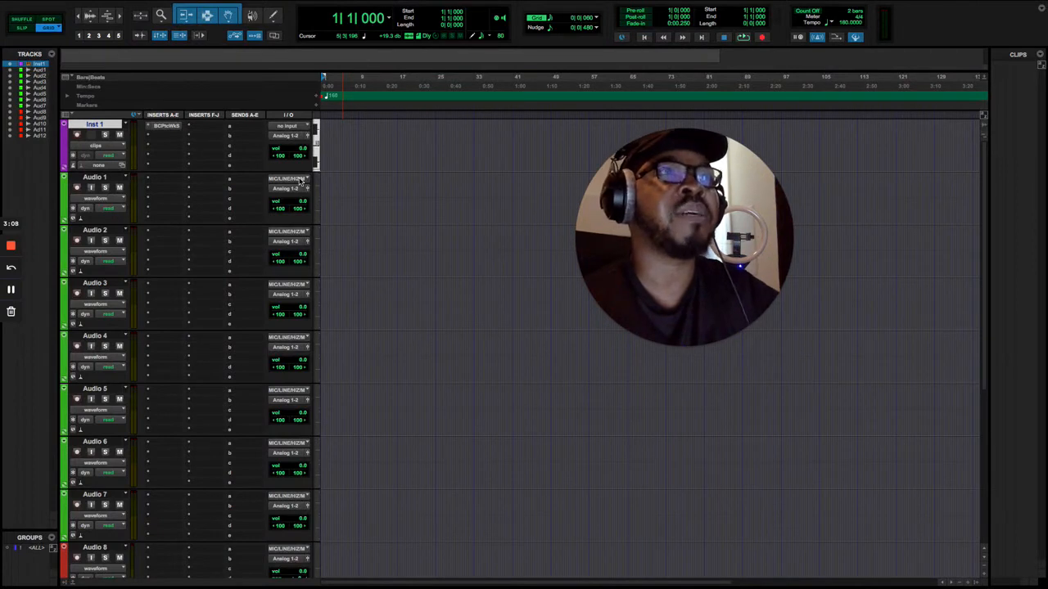
left_click(300, 182)
mouse_move(300, 182)
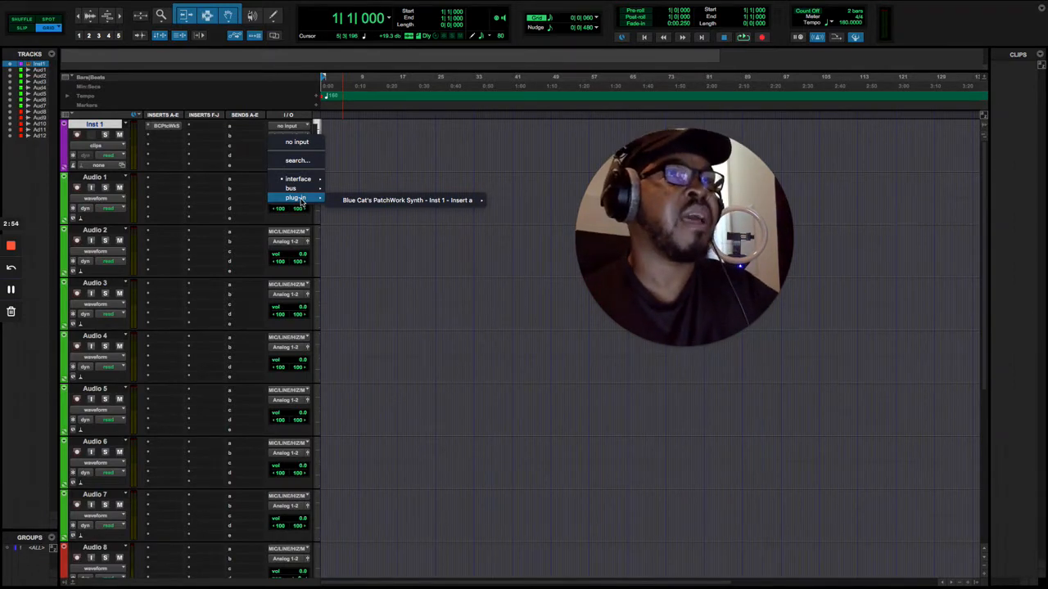
mouse_move(391, 205)
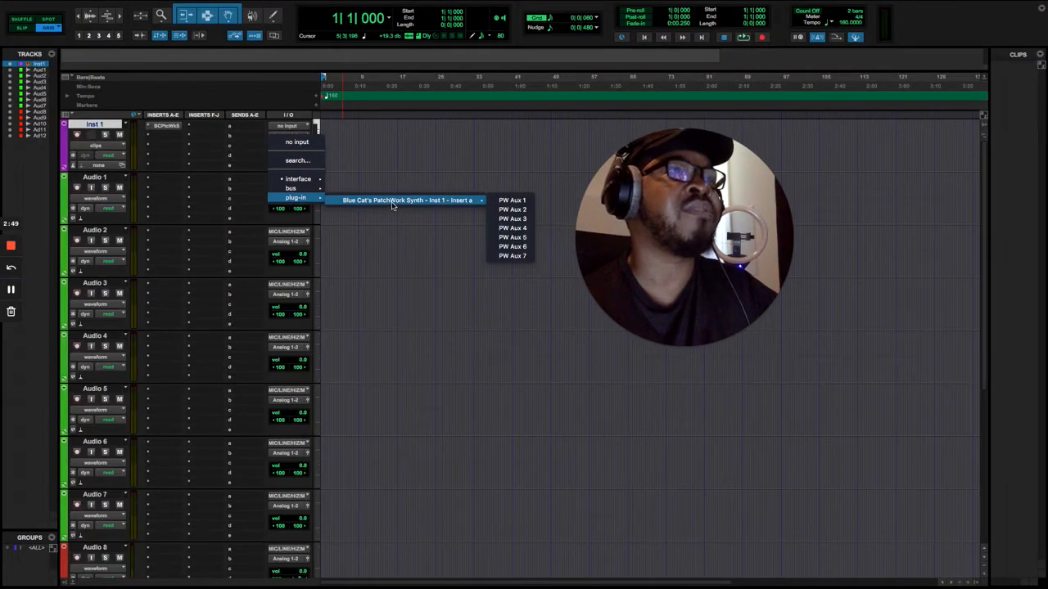
left_click(509, 203)
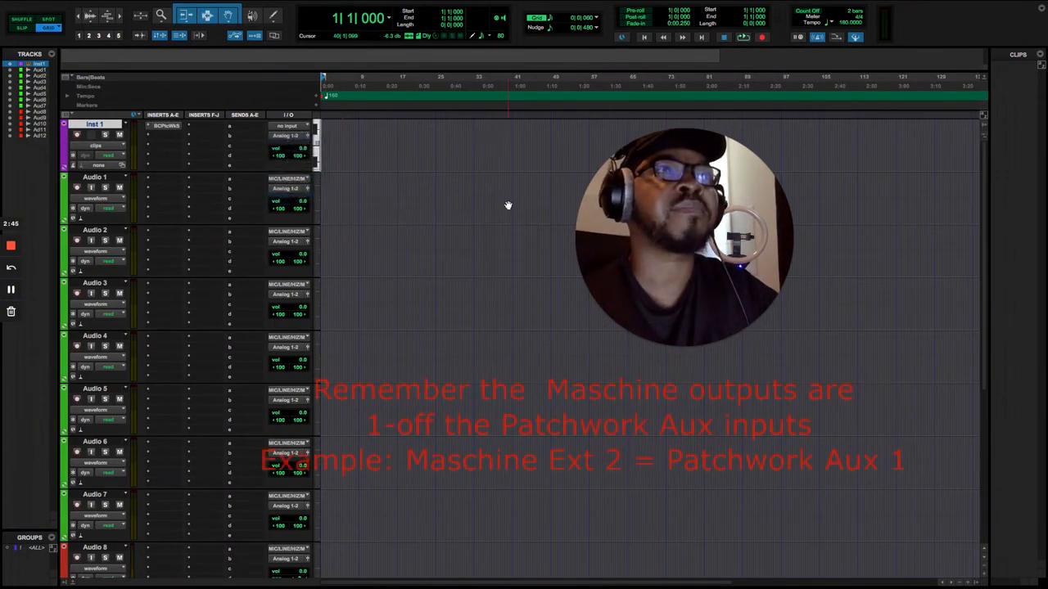
- Set the PatchWork Synth plug-in outputs as track inputs: PW Aux 2 for Audio 2 and PW Aux 3 for Audio 3
left_click(286, 233)
mouse_move(423, 255)
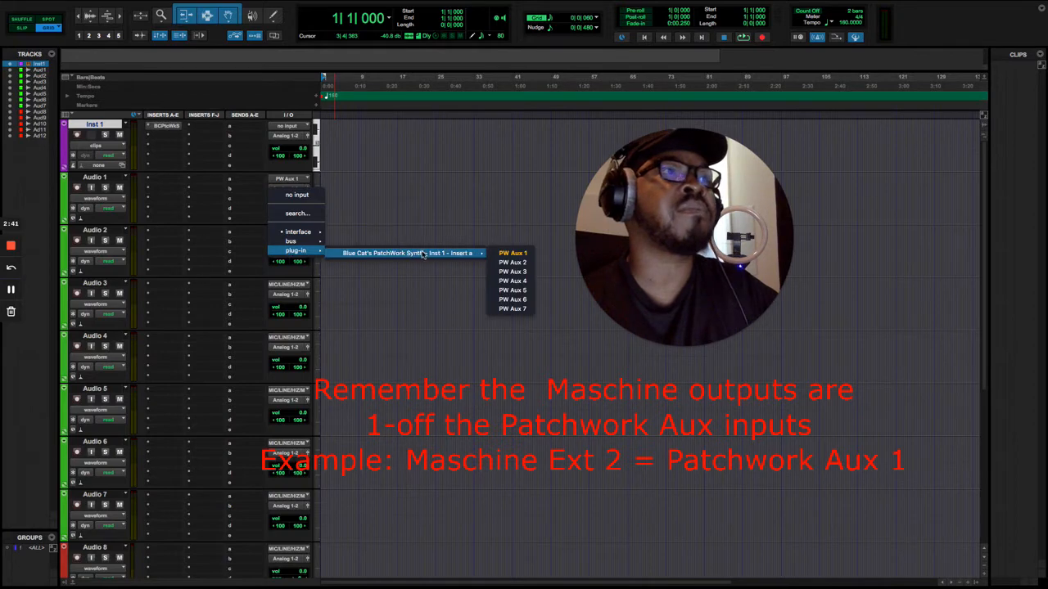
left_click(511, 263)
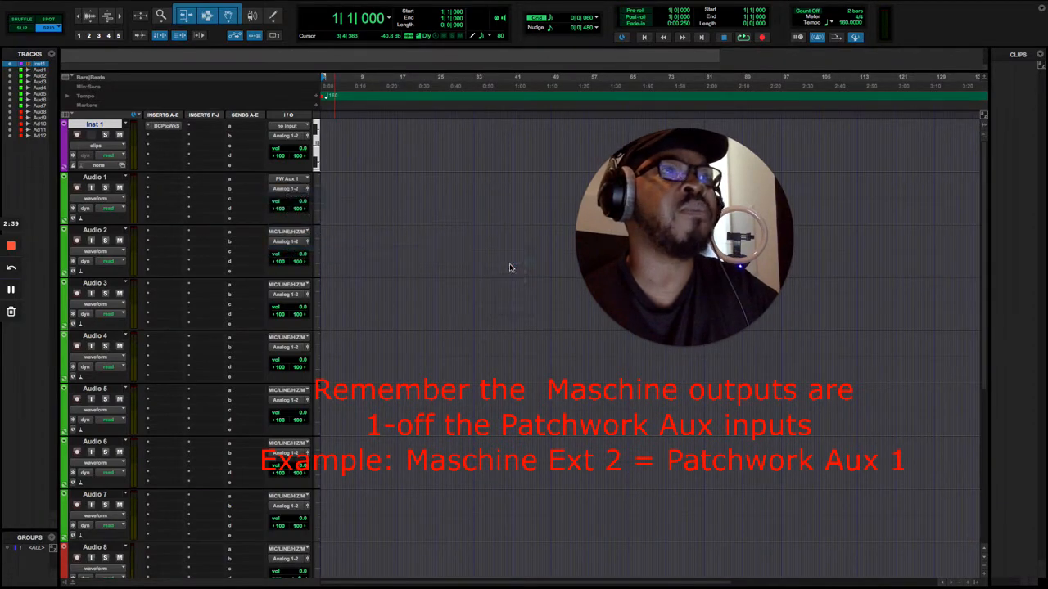
left_click(288, 285)
mouse_move(294, 303)
mouse_move(463, 306)
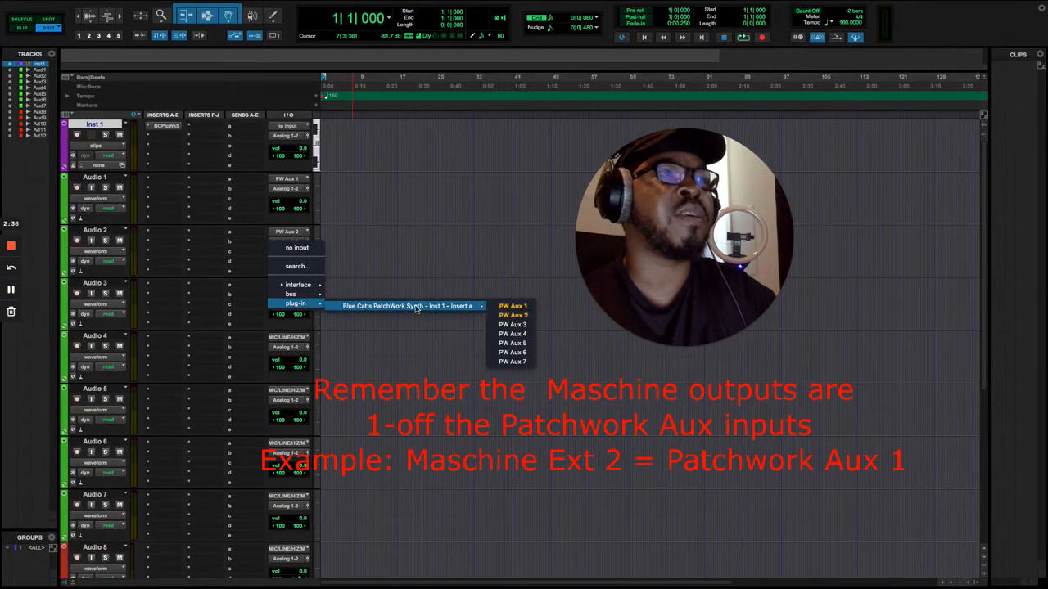
left_click(511, 324)
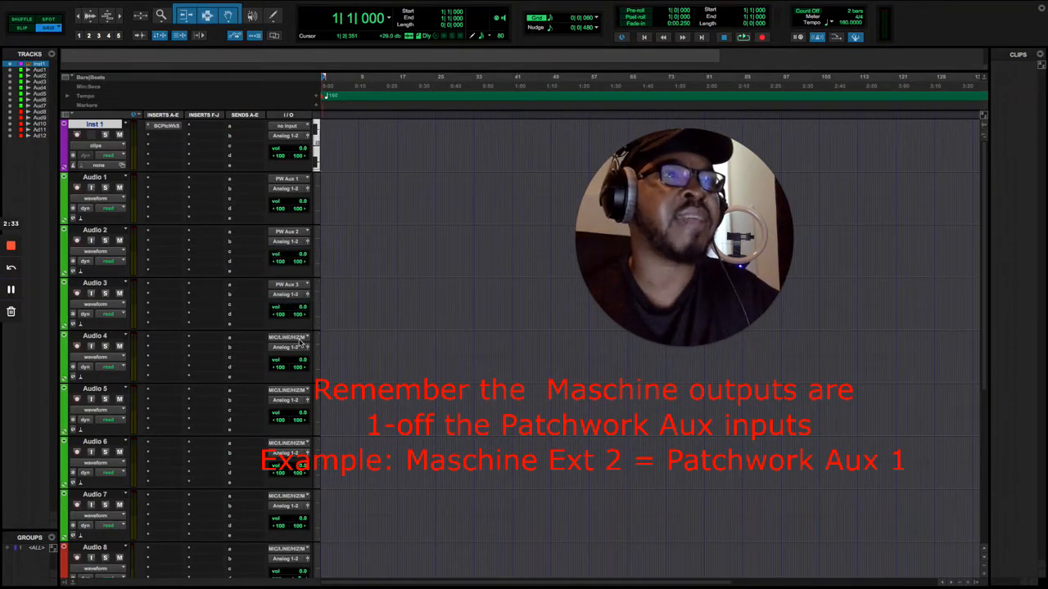
- Assign PatchWork Synth output PW Aux 4 as the input of Audio 4 and PW Aux 5 as the input of Audio 5
left_click(302, 343)
mouse_move(296, 356)
mouse_move(479, 360)
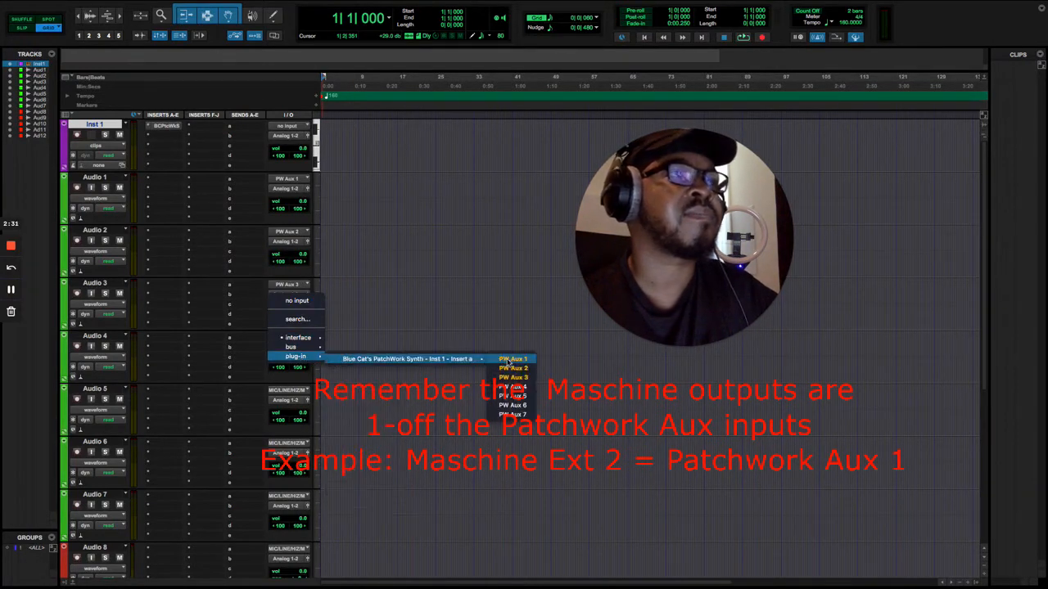
left_click(506, 387)
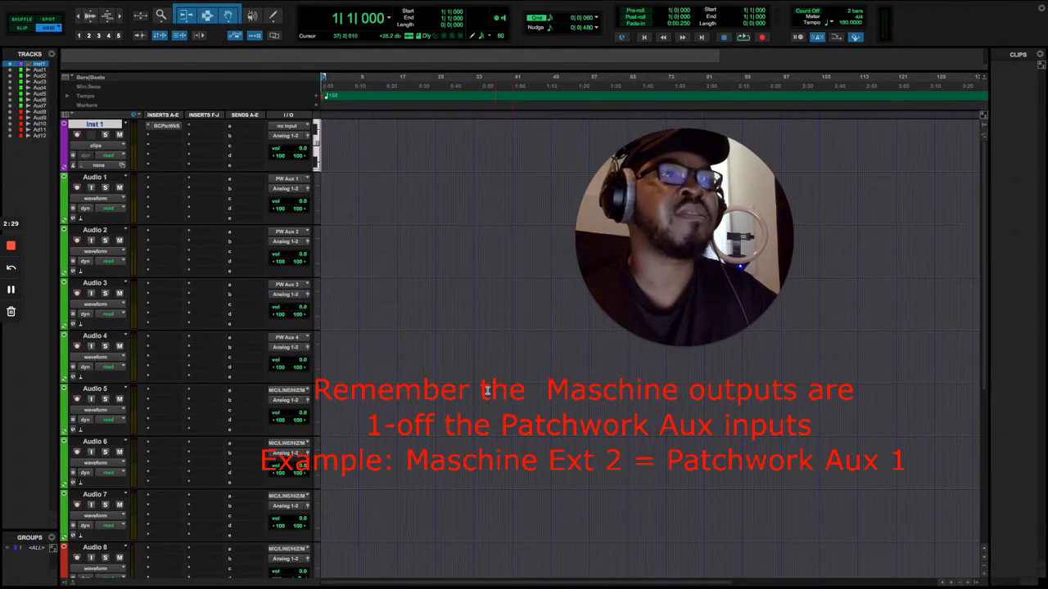
left_click(286, 391)
mouse_move(295, 409)
mouse_move(479, 412)
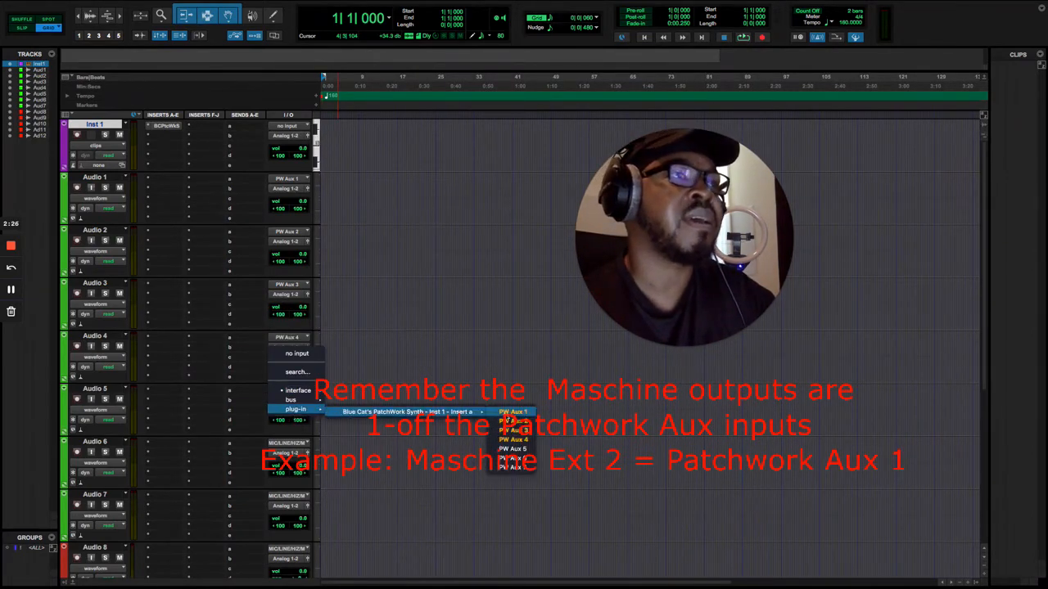
left_click(512, 450)
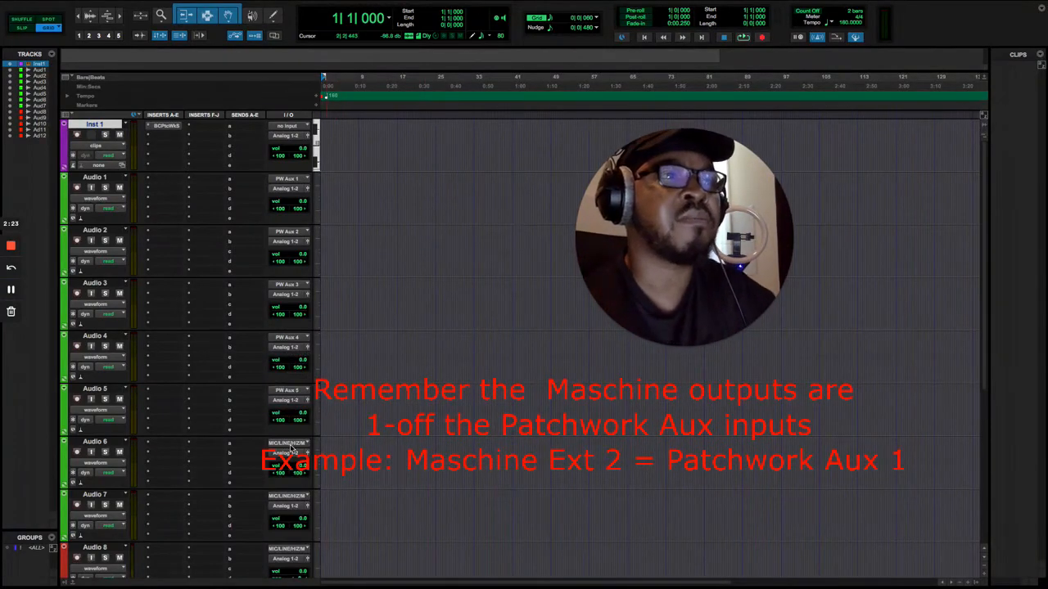
- Assign PatchWork Synth output PW Aux 6 as the input of Audio 6 and PW Aux 7 as the input of Audio 7
left_click(288, 444)
mouse_move(294, 462)
mouse_move(479, 465)
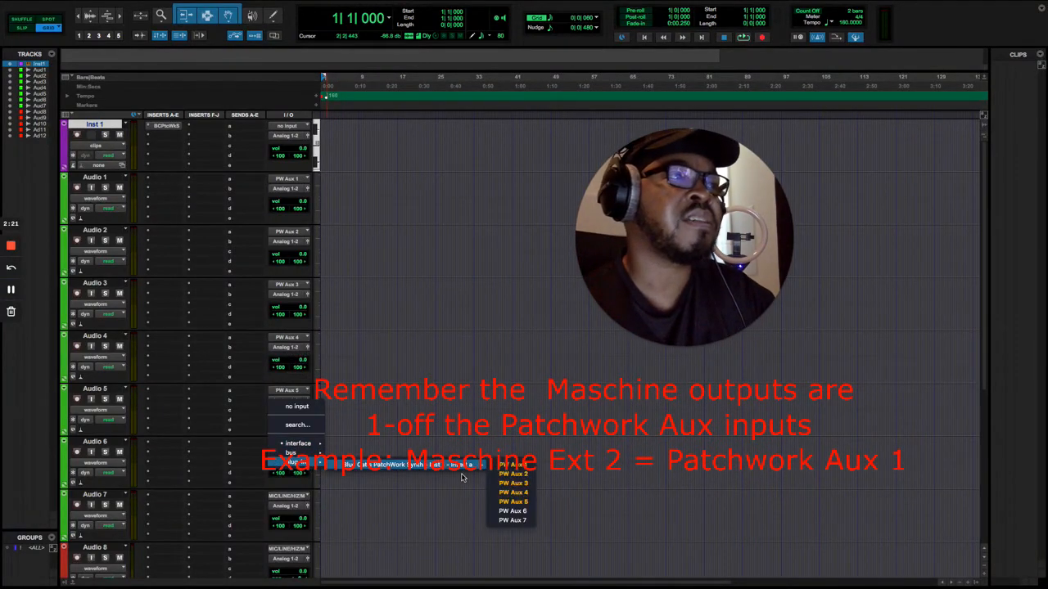
left_click(516, 512)
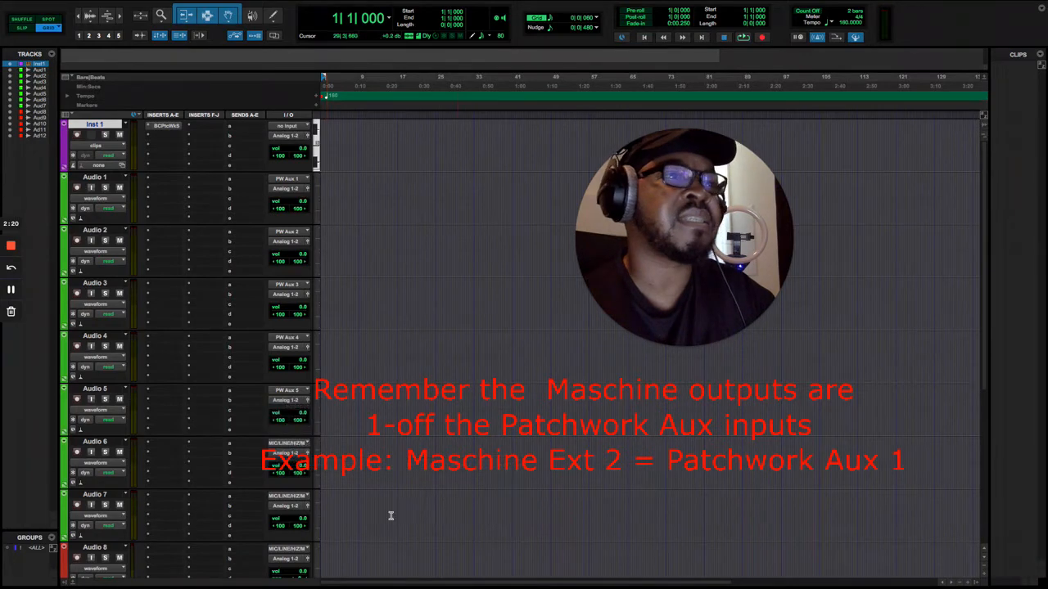
left_click(288, 496)
mouse_move(294, 515)
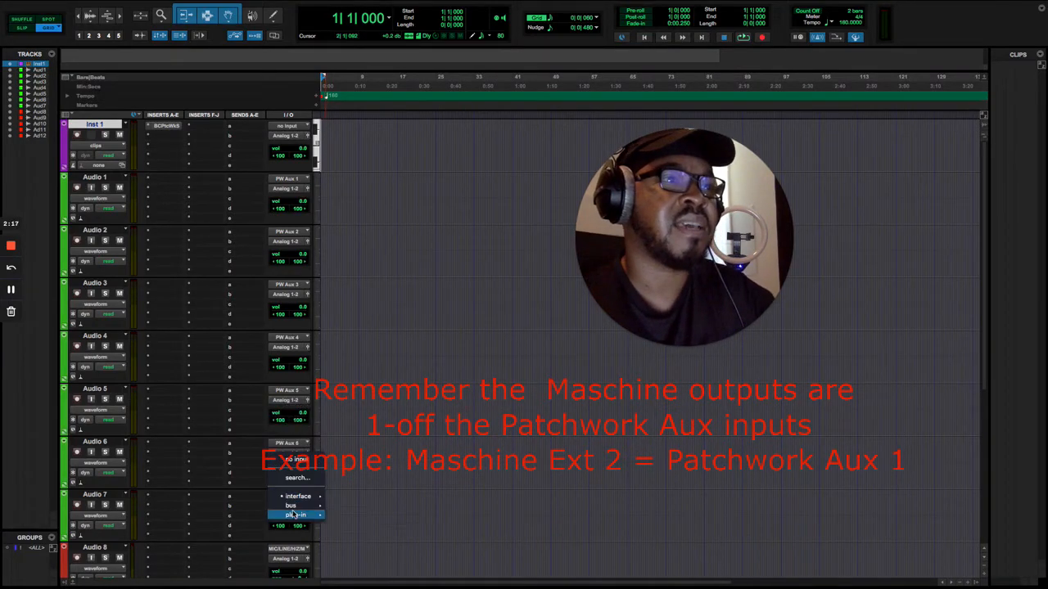
mouse_move(412, 519)
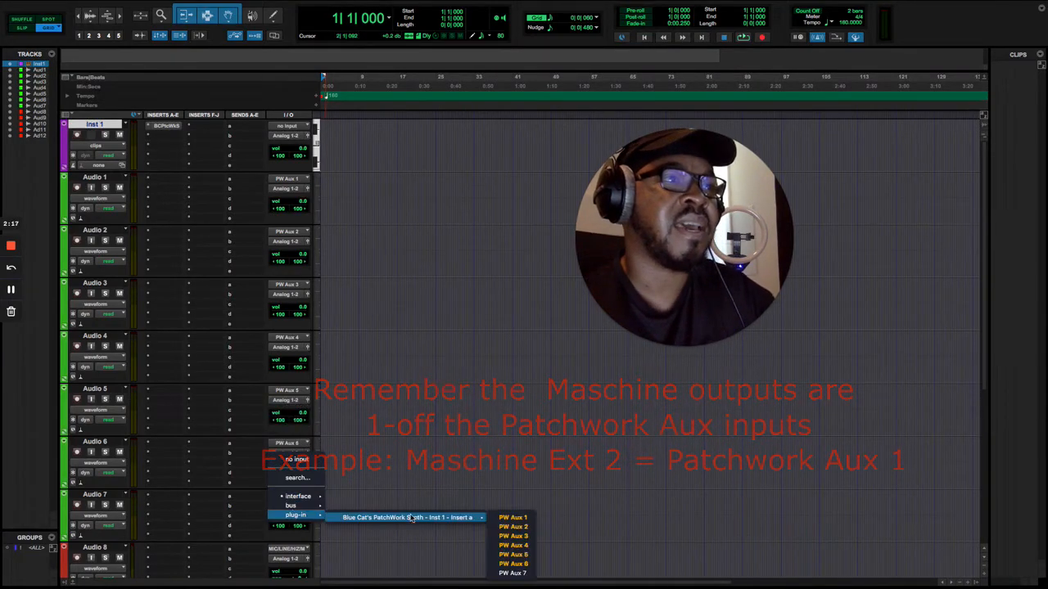
left_click(513, 573)
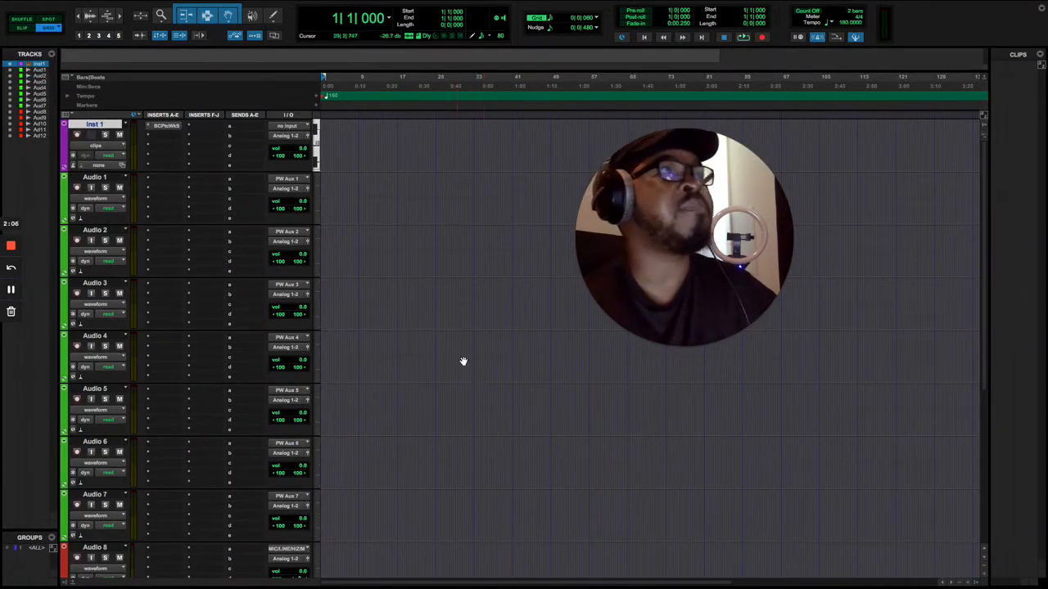
- Play the session briefly to check which tracks receive the Maschine audio, and stop playback
left_click(741, 38)
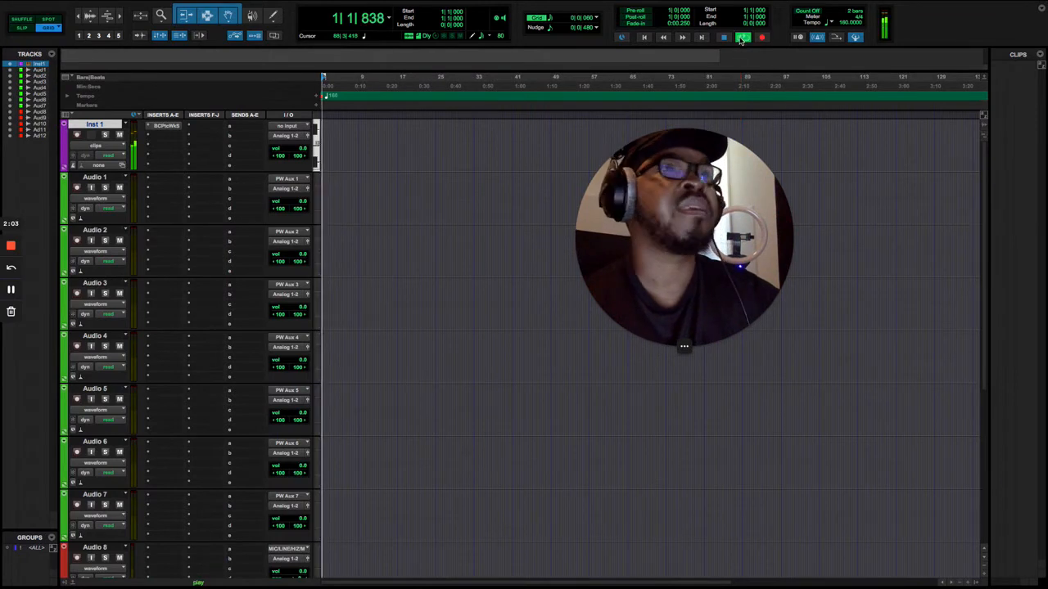
left_click(723, 37)
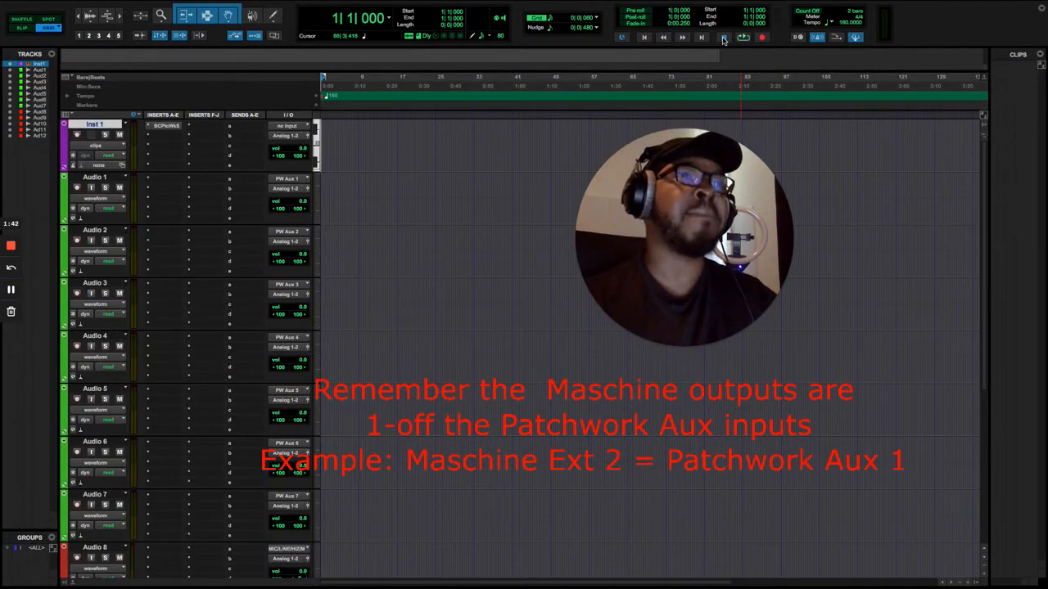
left_click(723, 38)
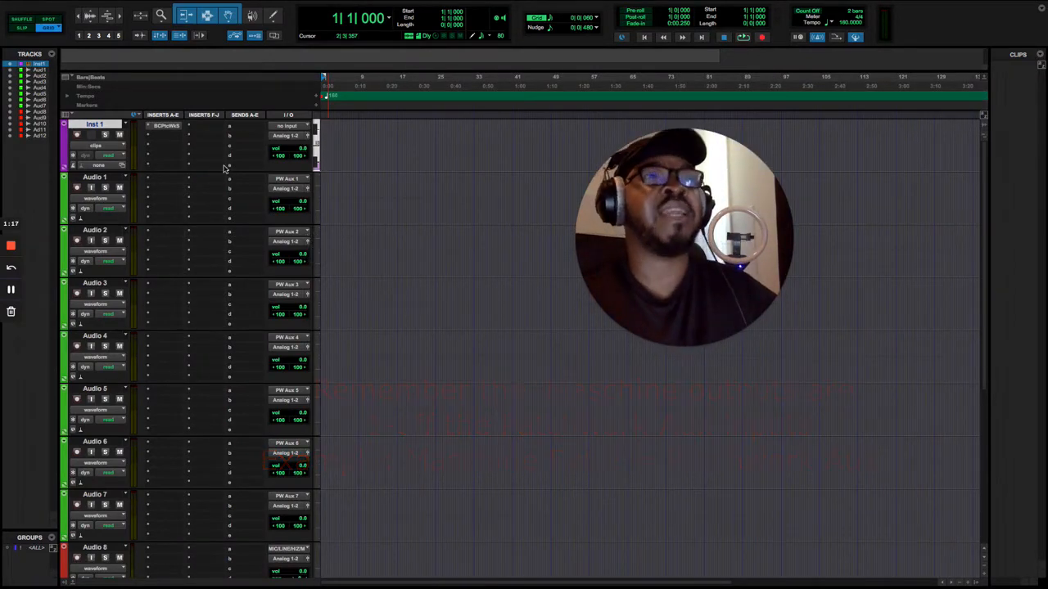
- Open the PatchWork Synth on Inst 1 and set the audio output destination of Maschine's Group B1 sound 1 to Ext. 2
left_click(166, 127)
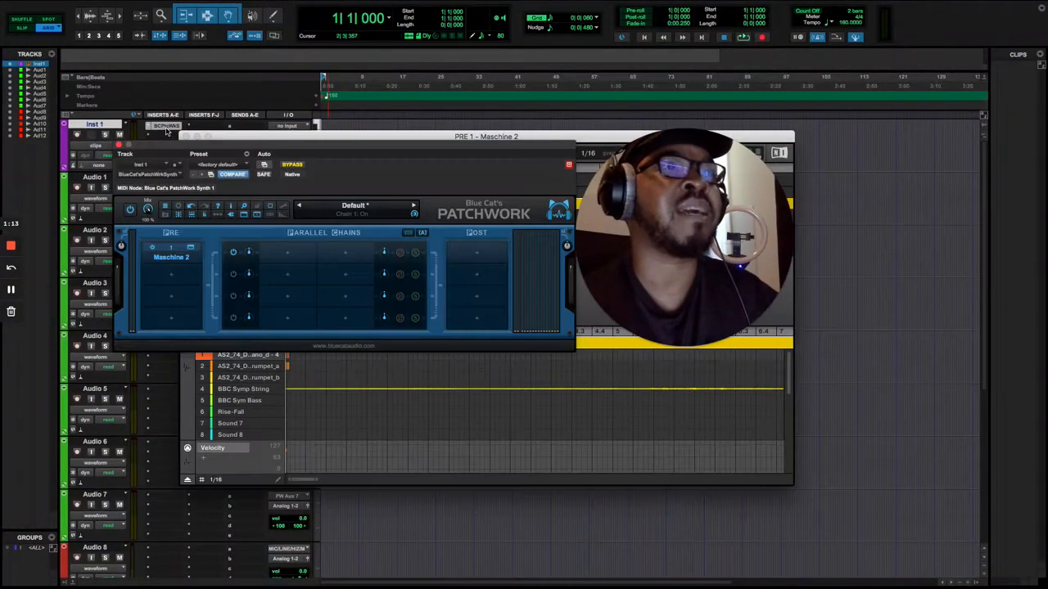
left_click_drag(448, 146, 664, 405)
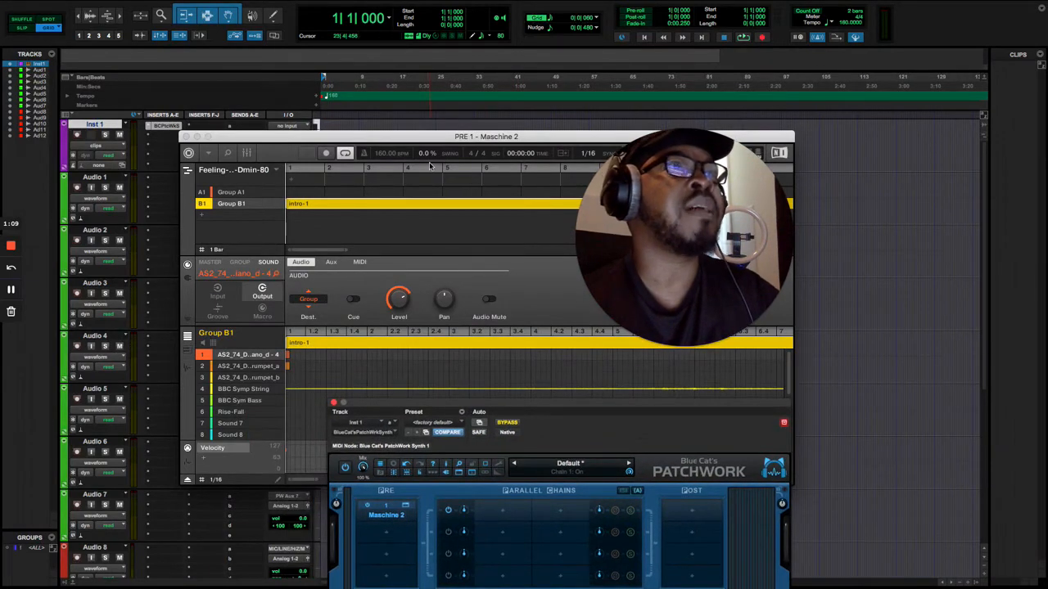
left_click(188, 280)
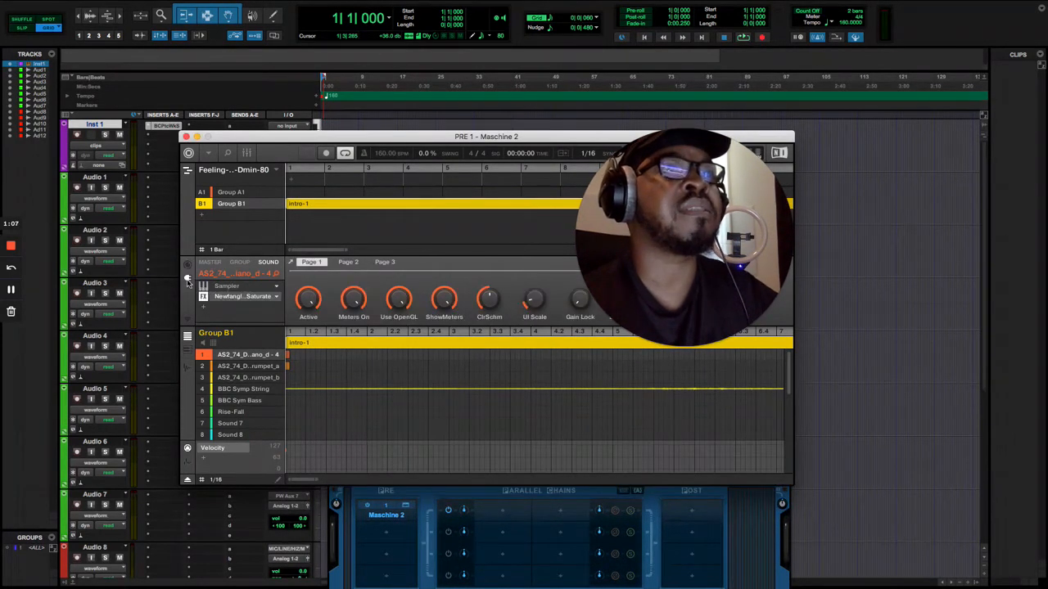
left_click(187, 267)
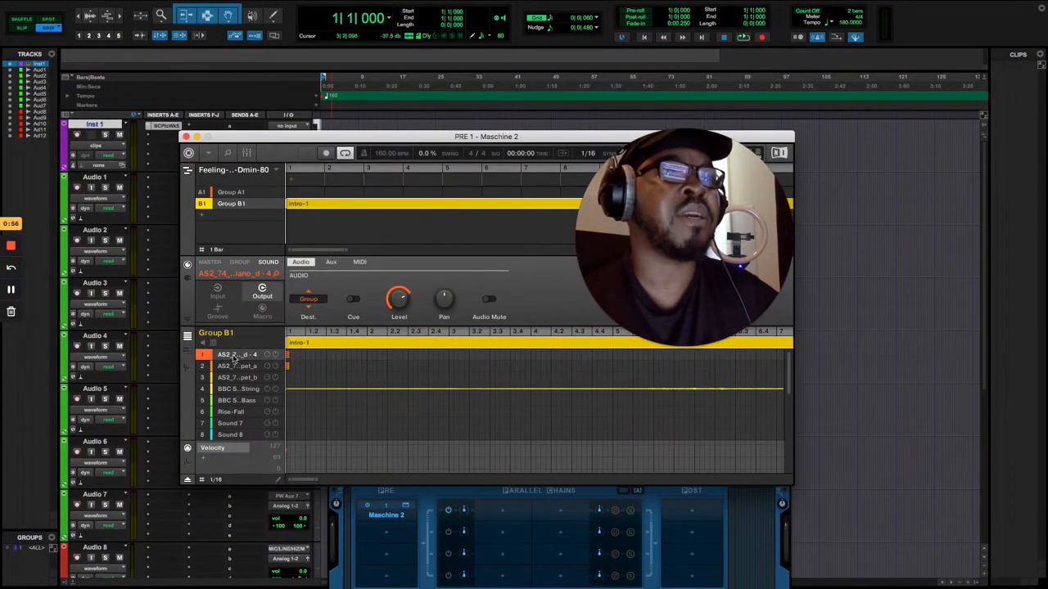
left_click(309, 300)
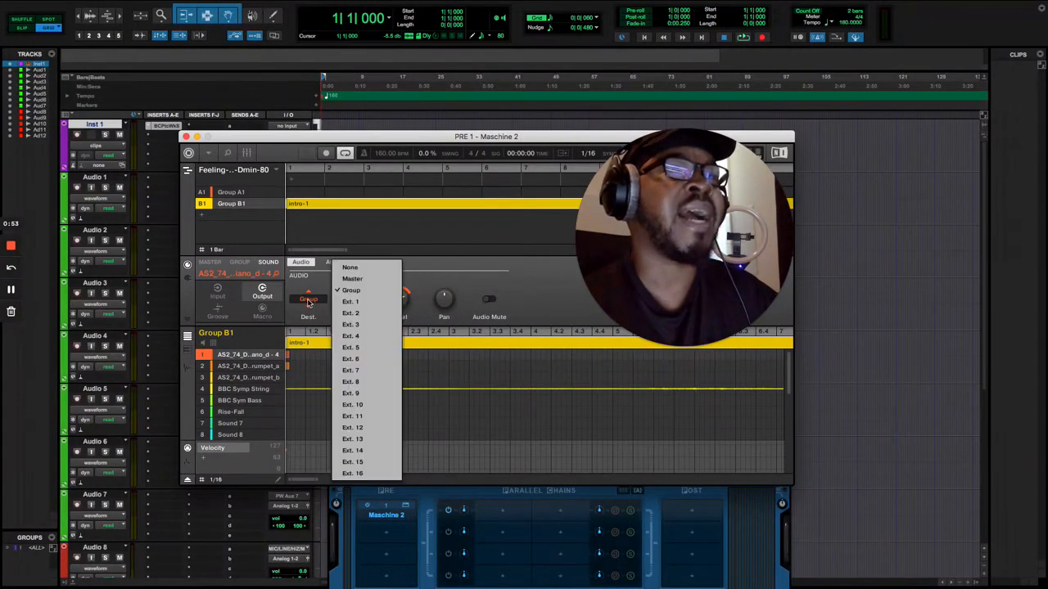
left_click(352, 313)
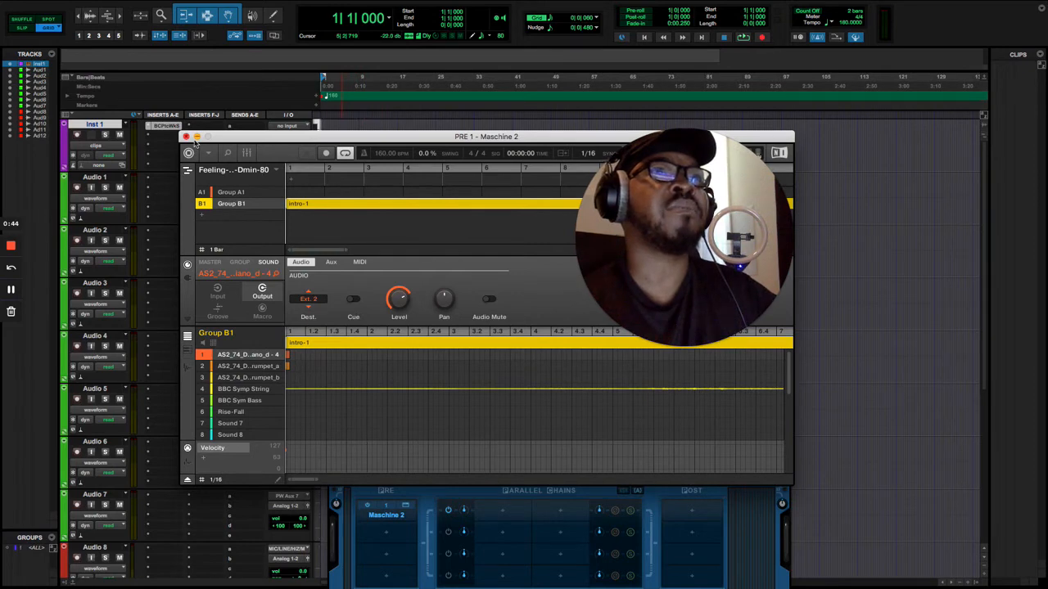
- Minimize the Maschine window, record-arm Audio 1 with input monitoring on, and start playback
left_click(196, 137)
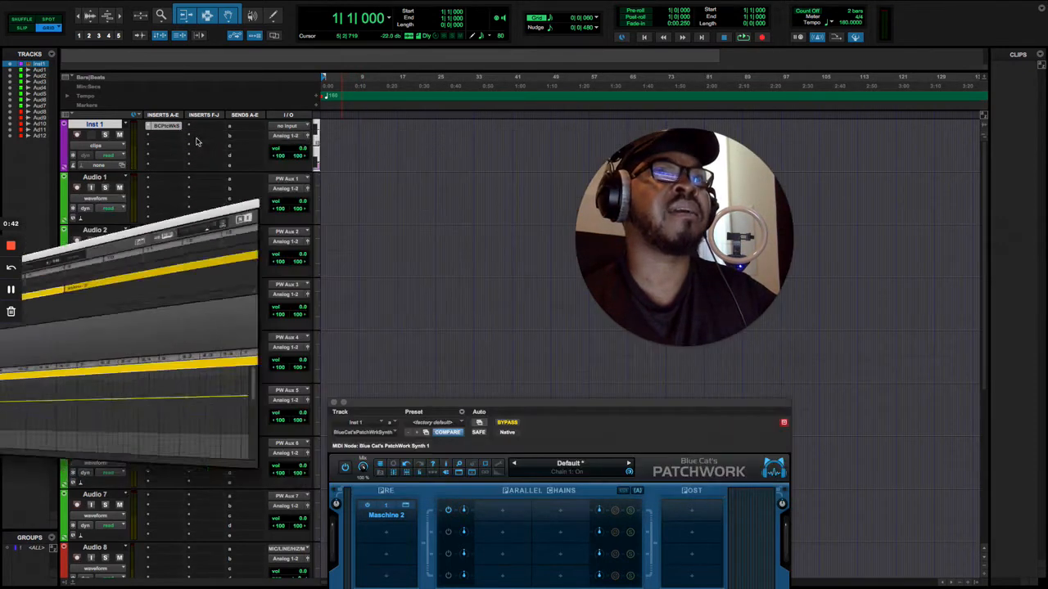
left_click(77, 188)
left_click(91, 187)
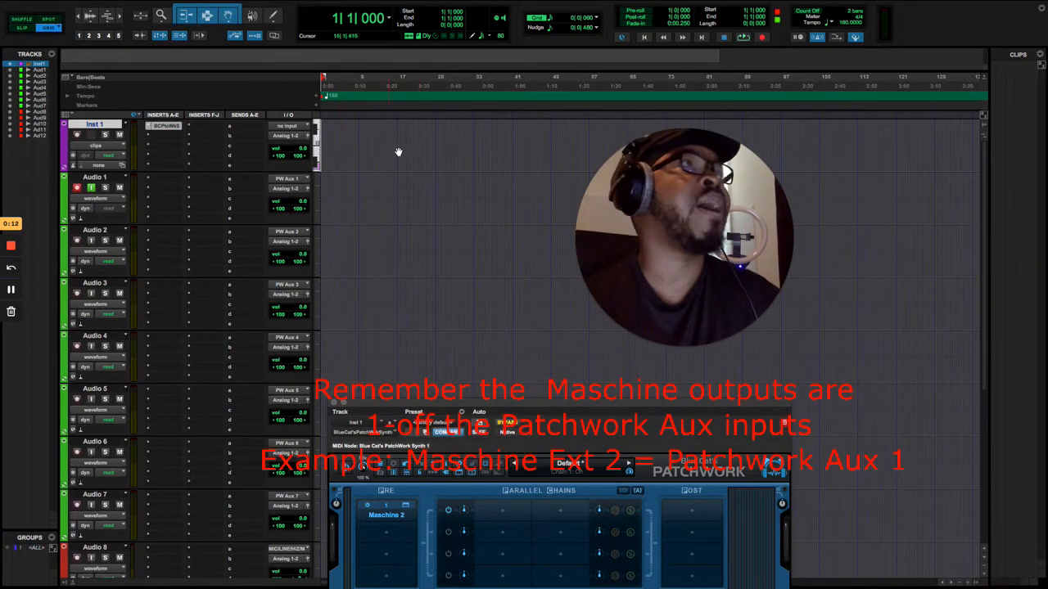
left_click(742, 38)
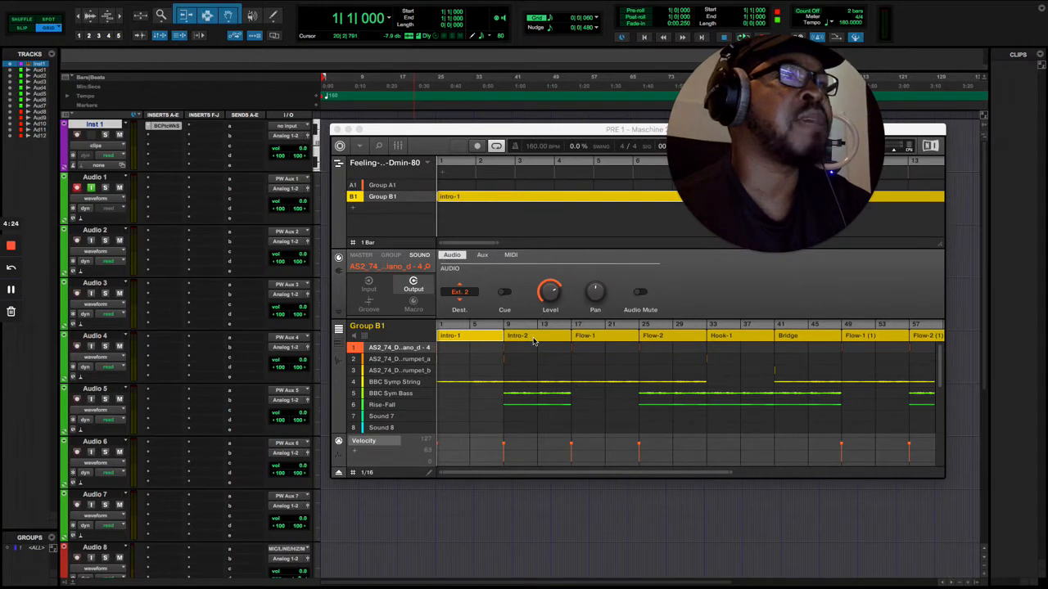
- Move the PatchWork window clear of Maschine and set the output destination of Group B1 sound 2 to Ext. 2
left_click(400, 360)
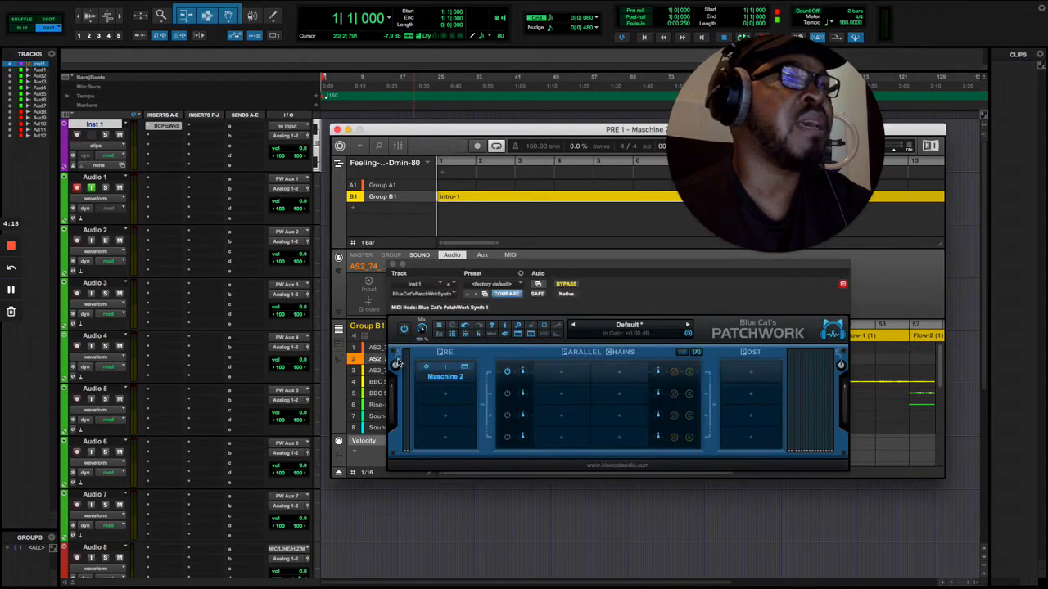
left_click_drag(522, 258, 323, 458)
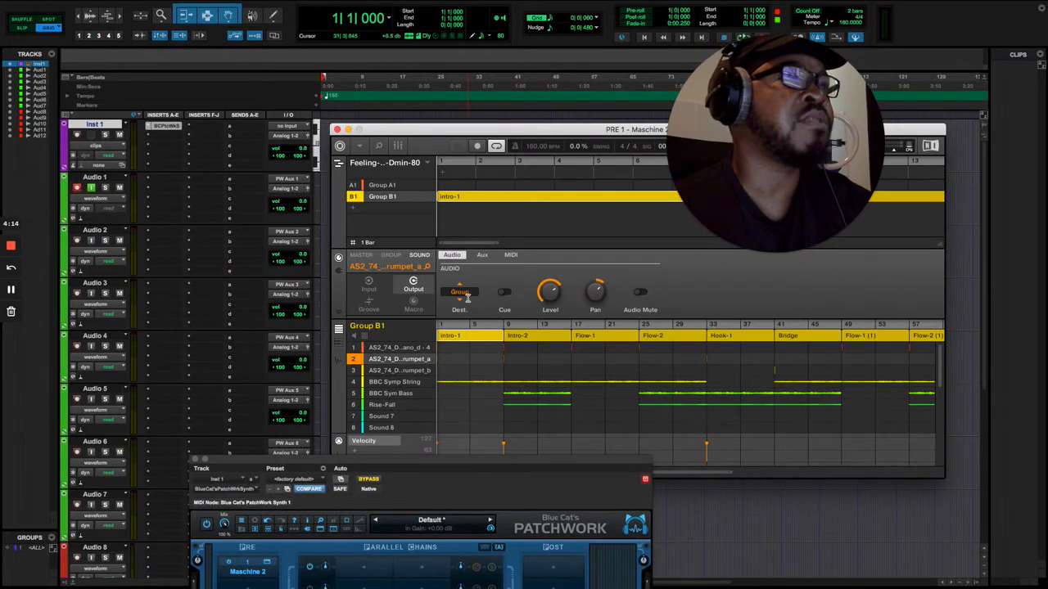
left_click(461, 291)
left_click(502, 305)
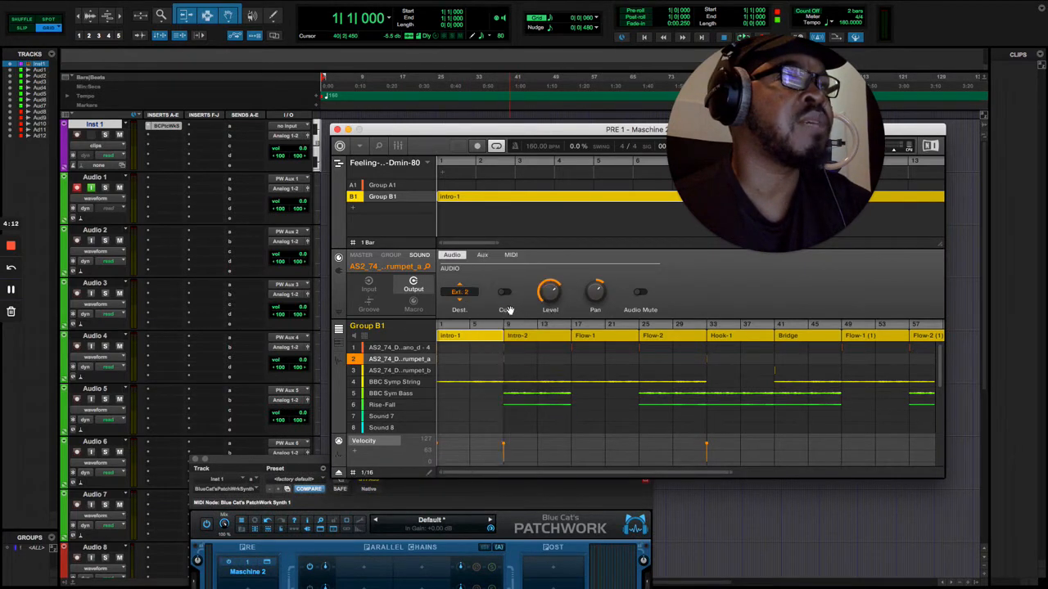
- Set the output destination of sound 3 in Maschine's Group B1 to Ext. 3
left_click(400, 371)
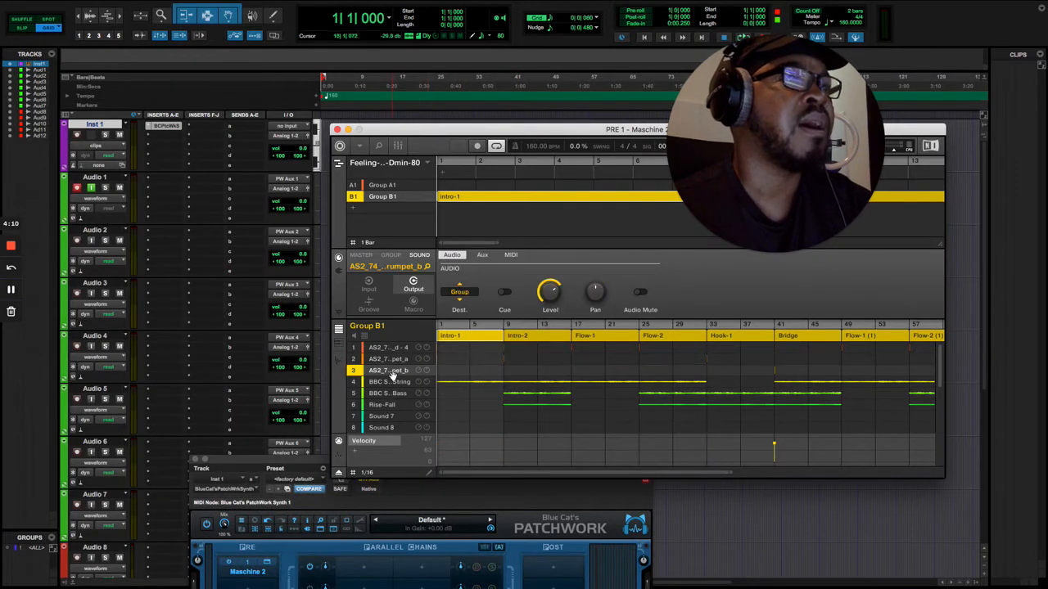
left_click(461, 292)
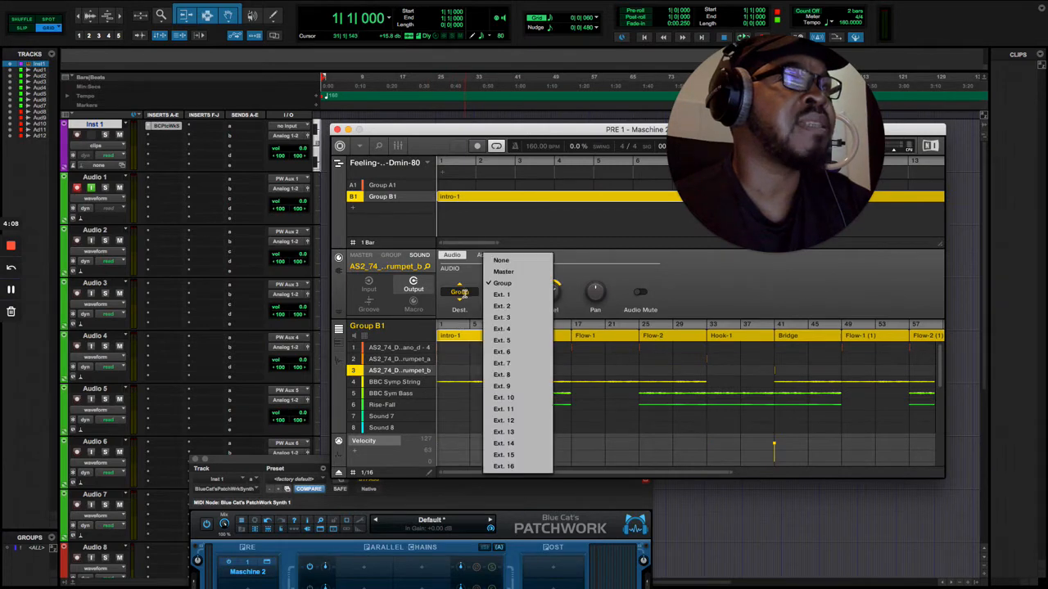
left_click(499, 318)
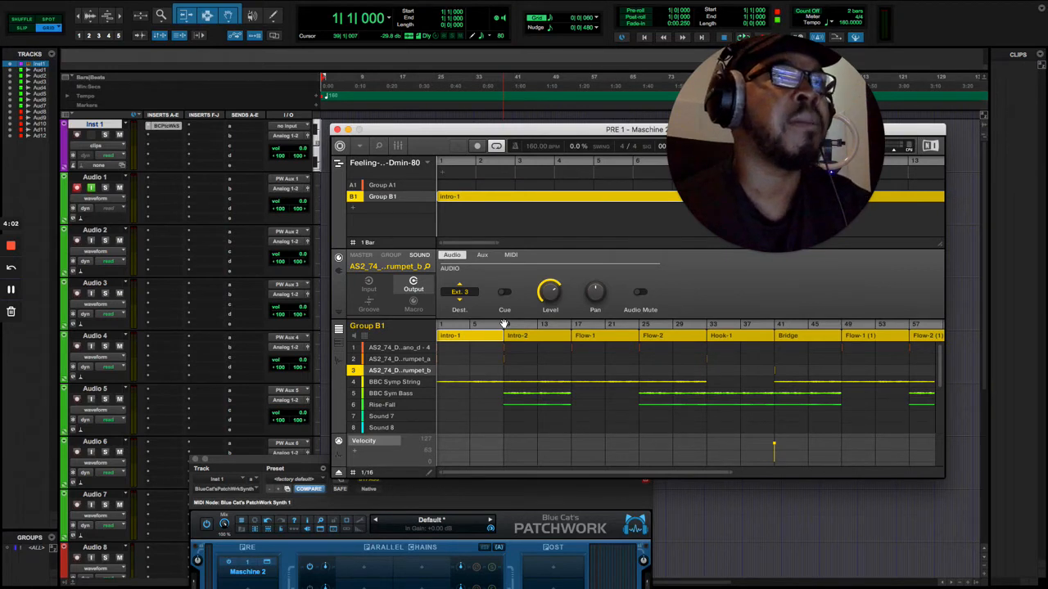
- Set the output destination of BBC Symp String to Ext. 4 and of BBC Sym Bass to Ext. 5 in Maschine's Group B1
left_click(398, 384)
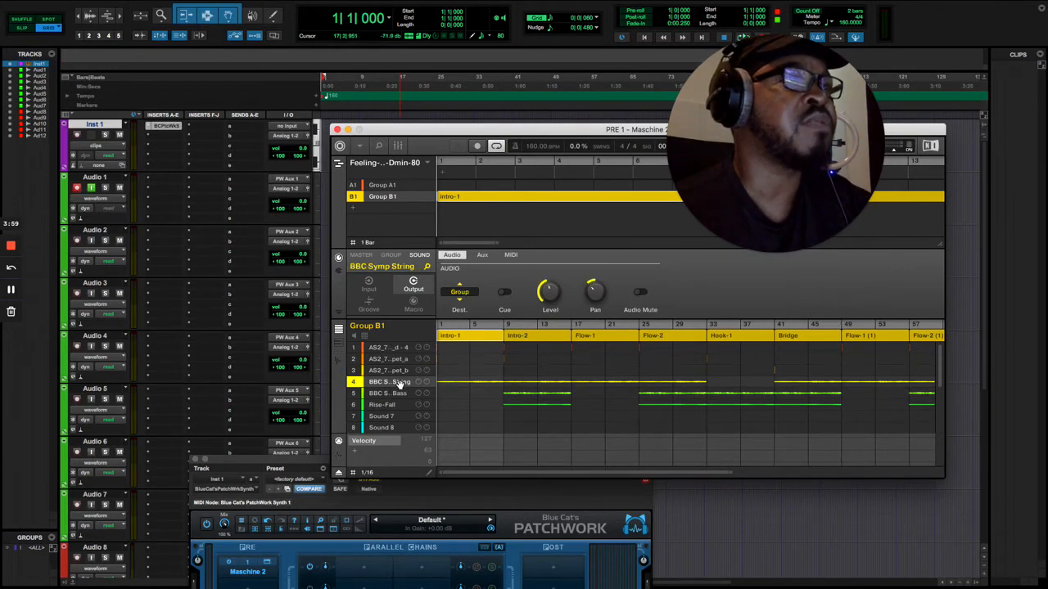
left_click(465, 292)
left_click(501, 329)
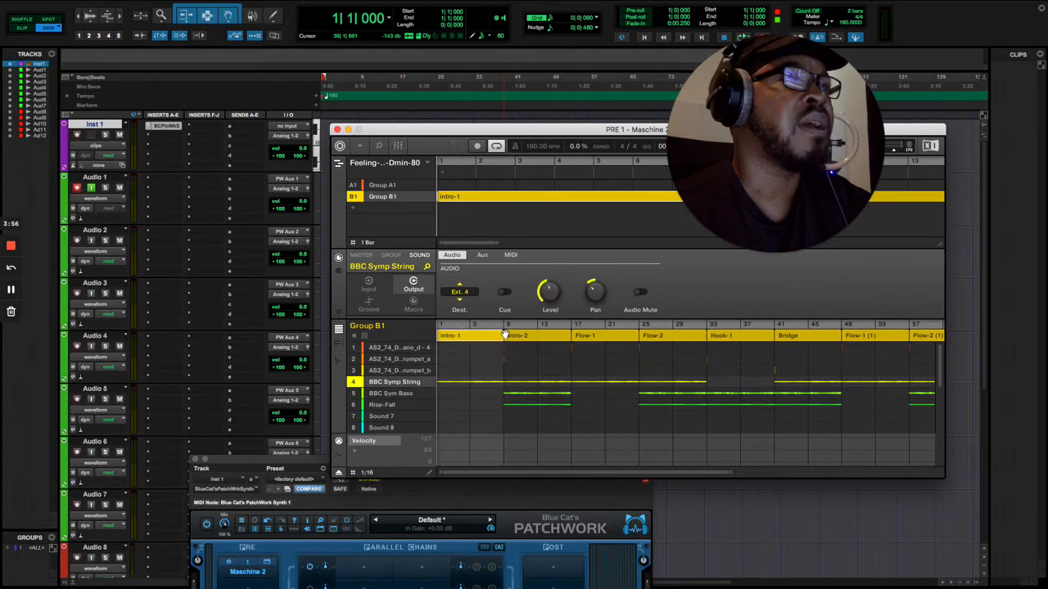
left_click(393, 393)
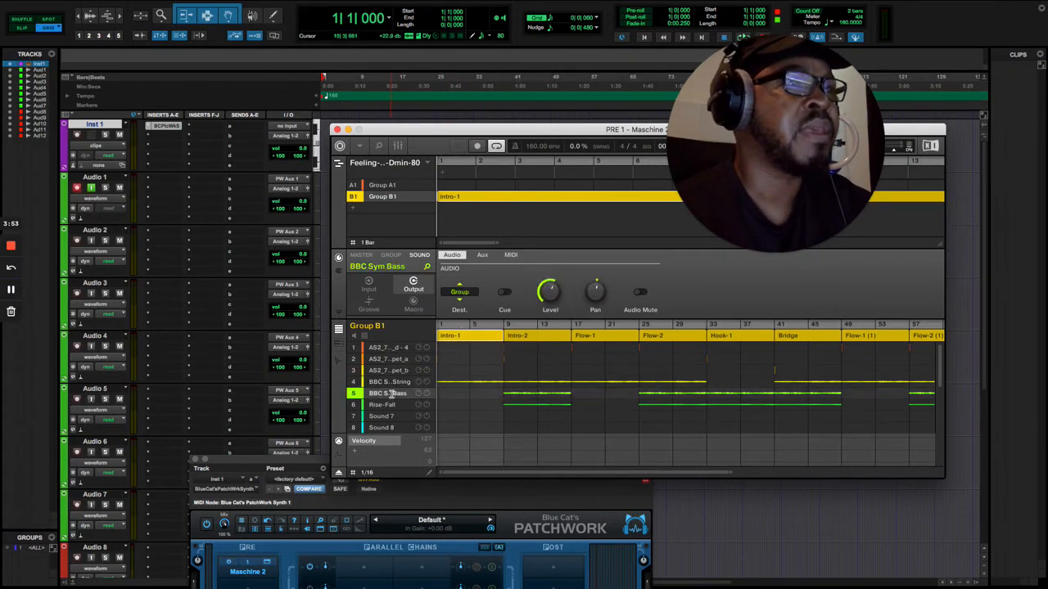
left_click(464, 292)
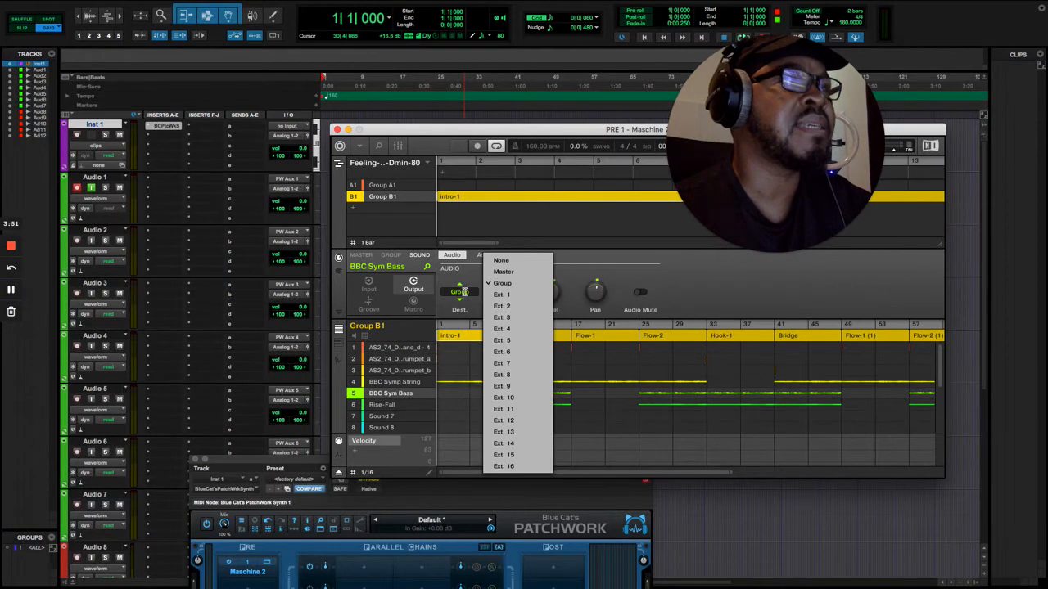
left_click(499, 341)
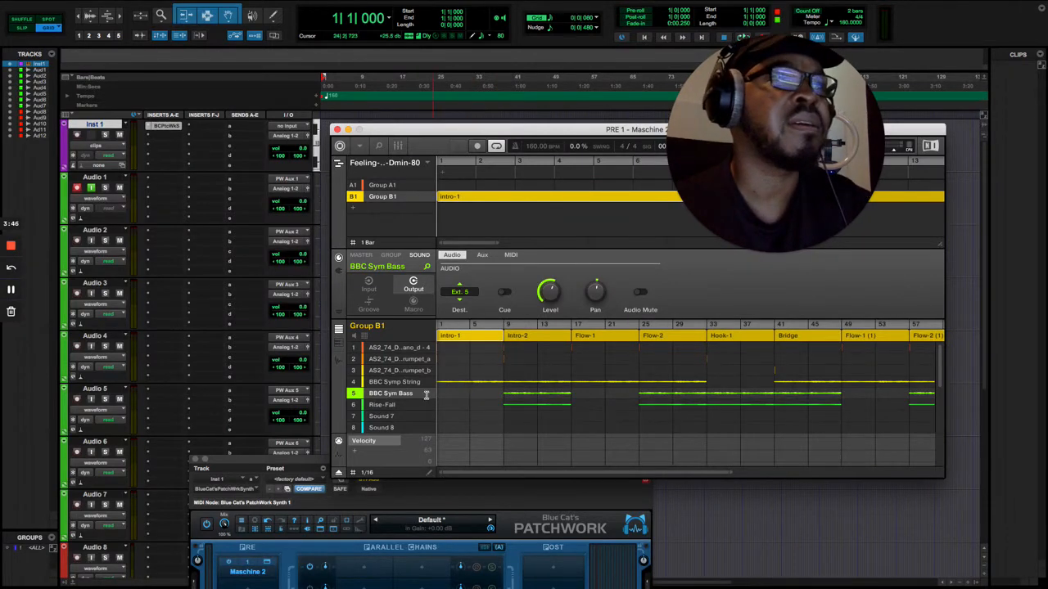
- Set the output destination of the Rise-Fall sound in Maschine's Group B1 to Ext. 6
left_click(381, 406)
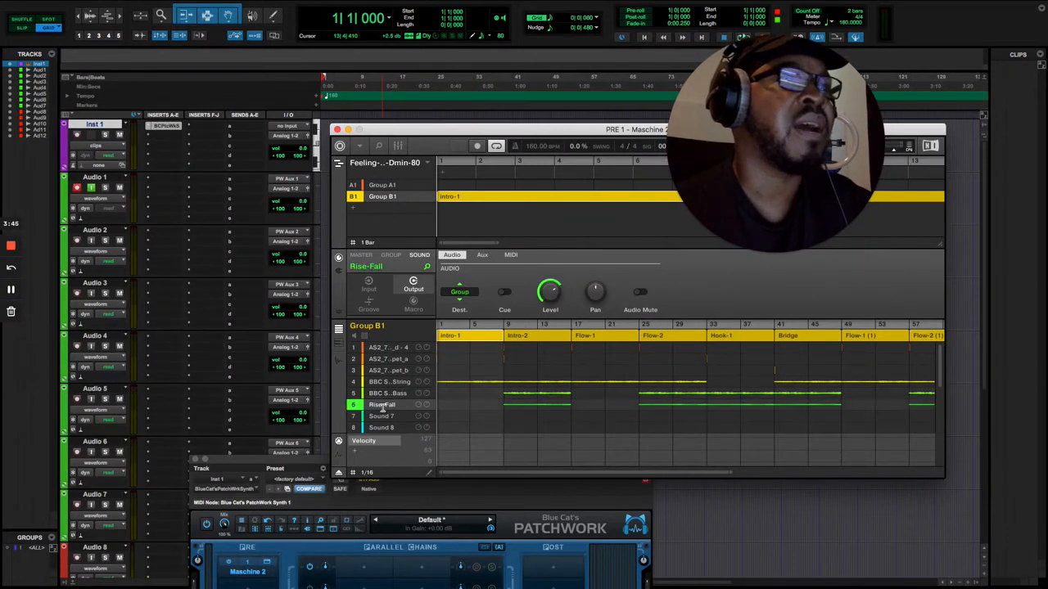
left_click(459, 293)
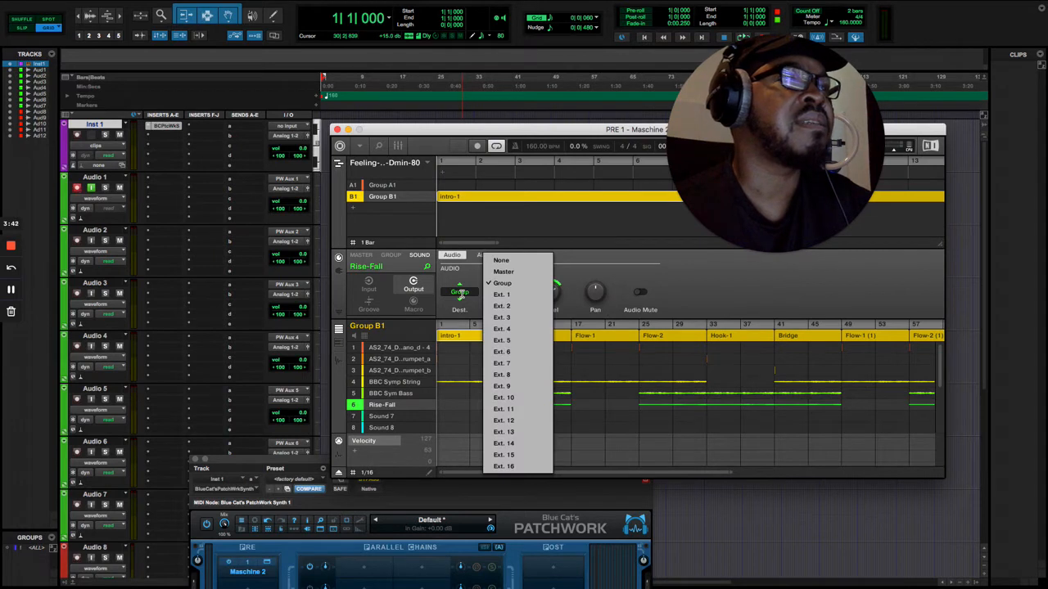
left_click(504, 352)
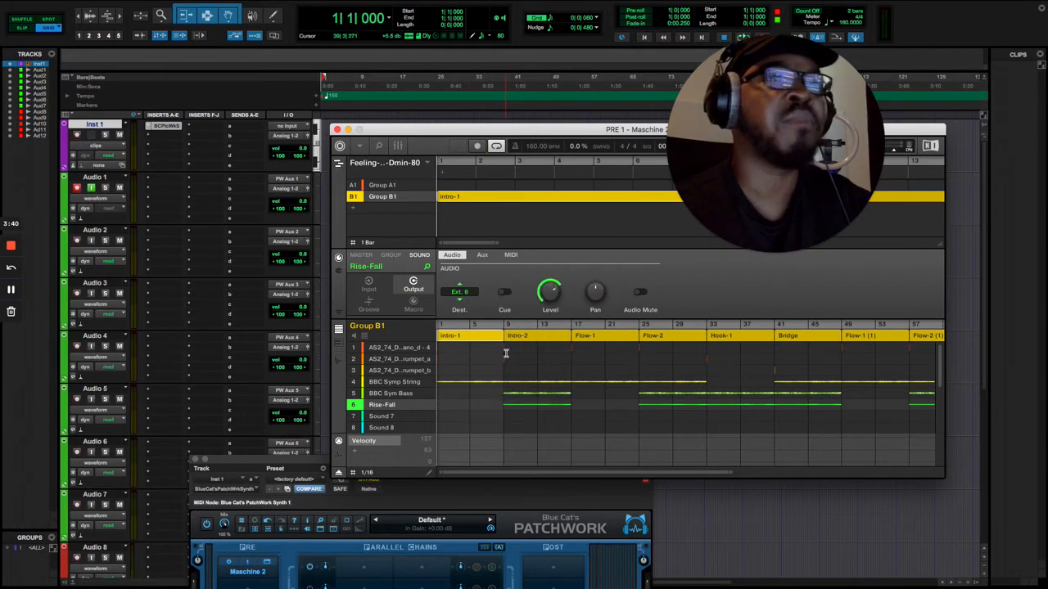
- Close the plug-in windows and record-arm Audio 2 through Audio 5 with input monitoring on
left_click(194, 459, "alt")
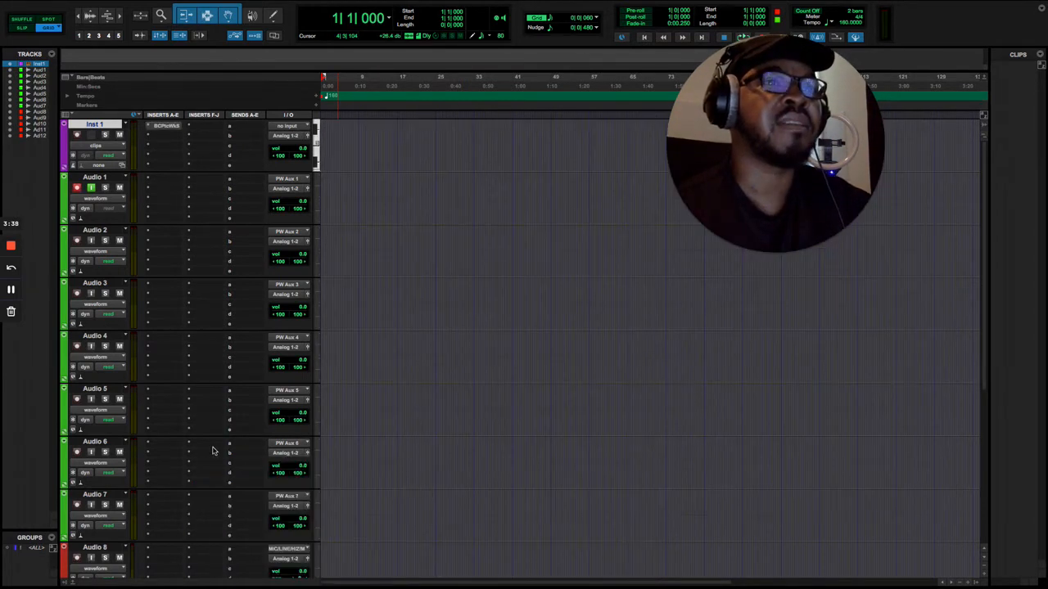
left_click(77, 400)
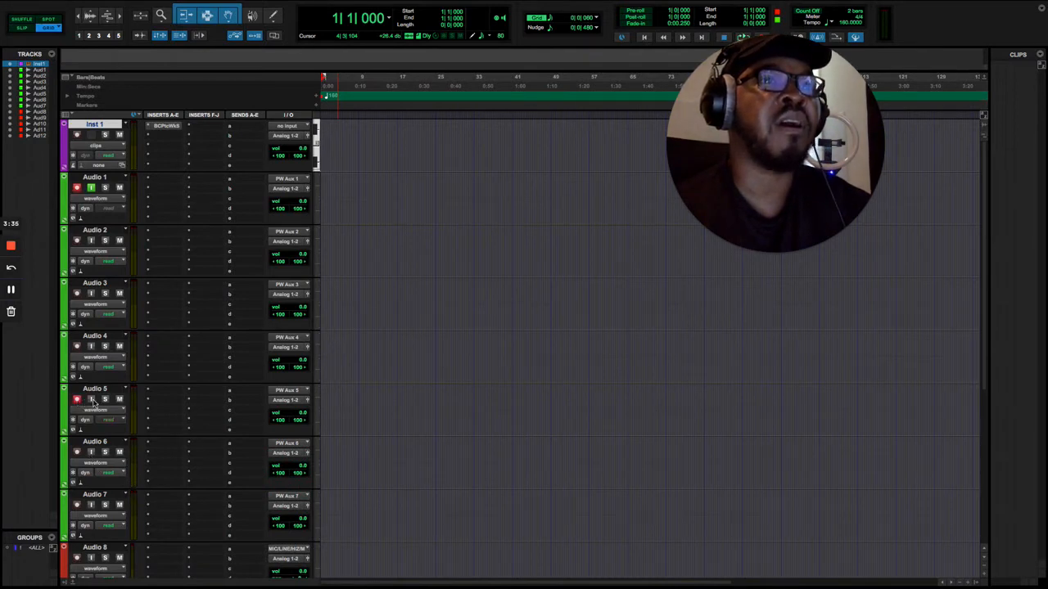
left_click(78, 347)
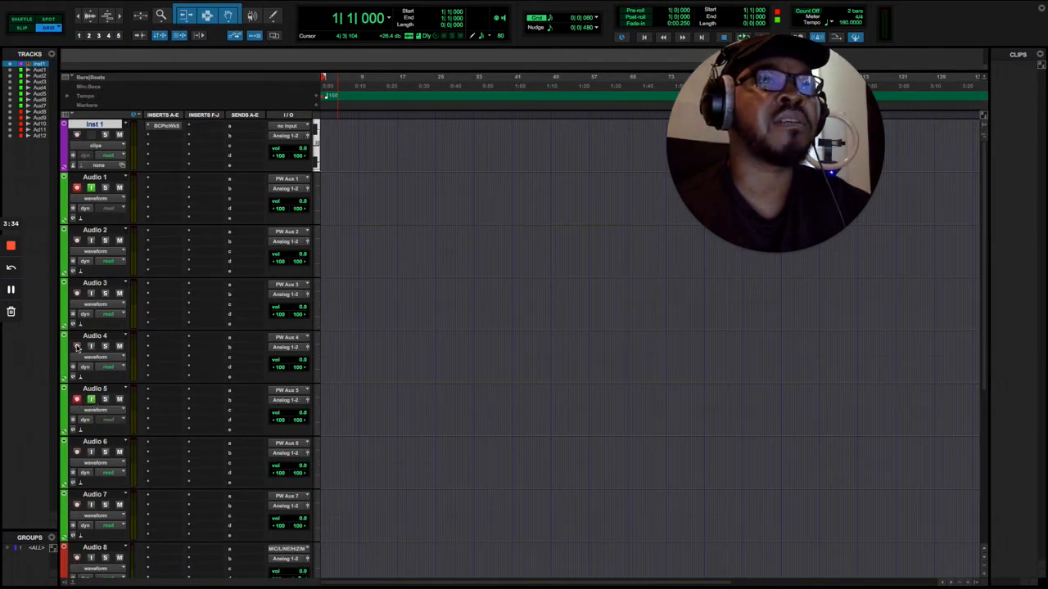
left_click(78, 294)
left_click(90, 294)
left_click(76, 240)
left_click(91, 241)
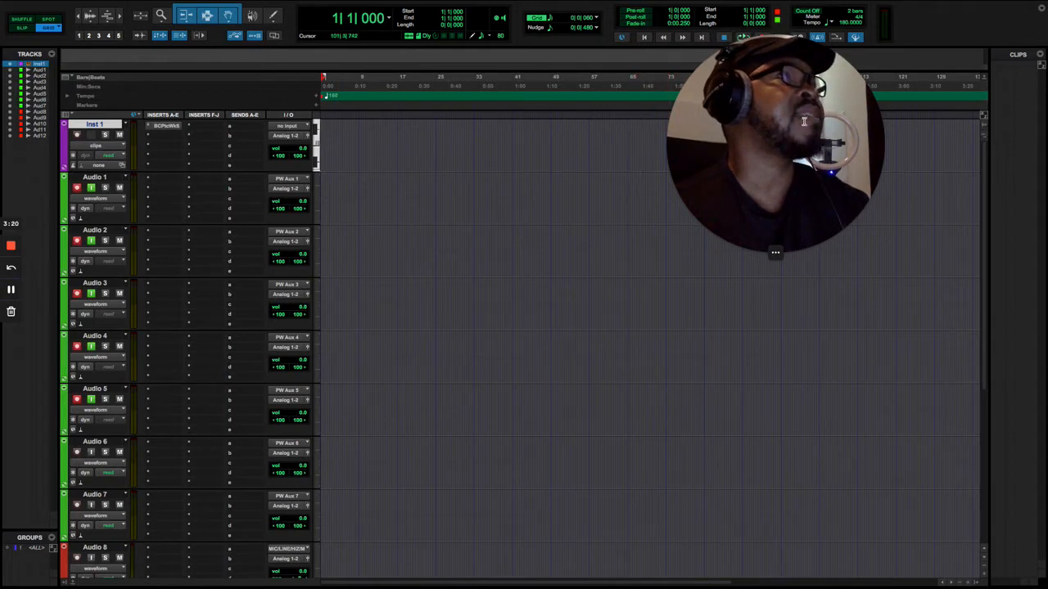
- Play the session from the start to check the signal on the armed audio tracks, and stop playback
left_click_drag(771, 228, 745, 324)
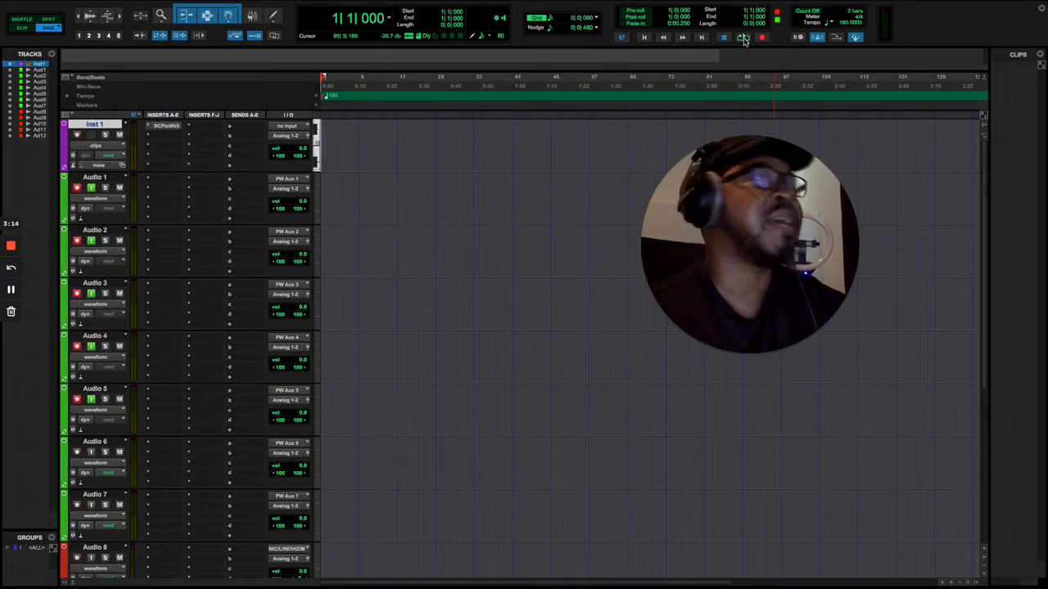
left_click(743, 38)
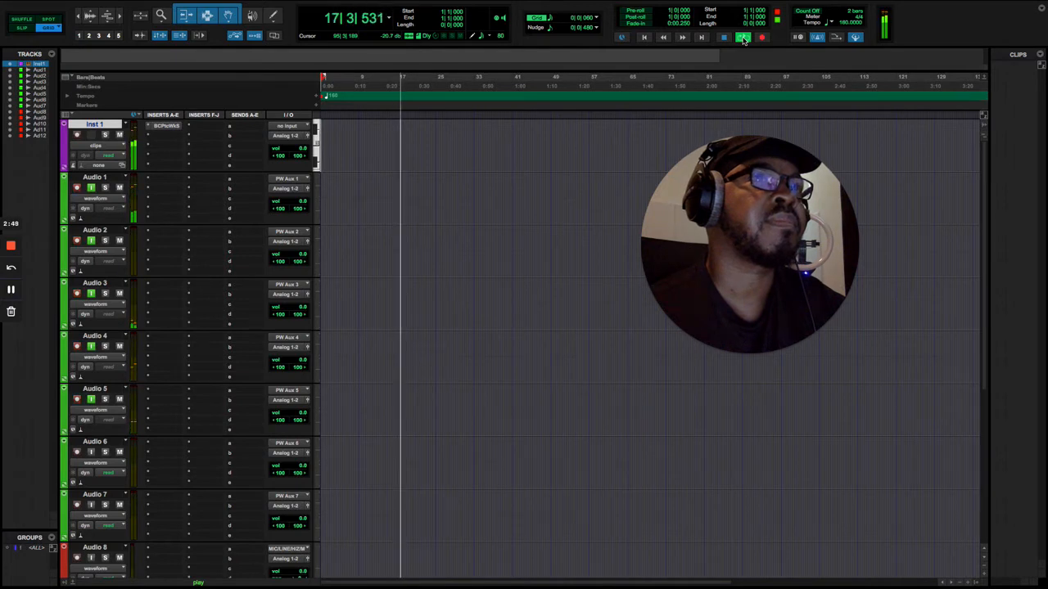
left_click(723, 37)
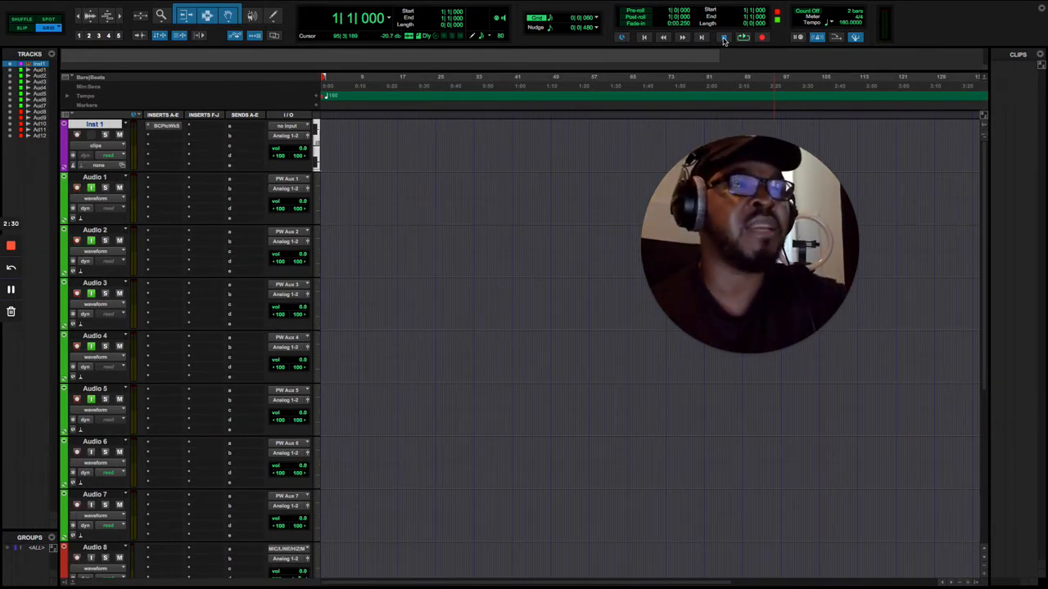
- Inspect the Blue Cat's PatchWork Synth aux outputs offered as the input of Audio 6, leaving its input assignment as is
left_click(289, 452)
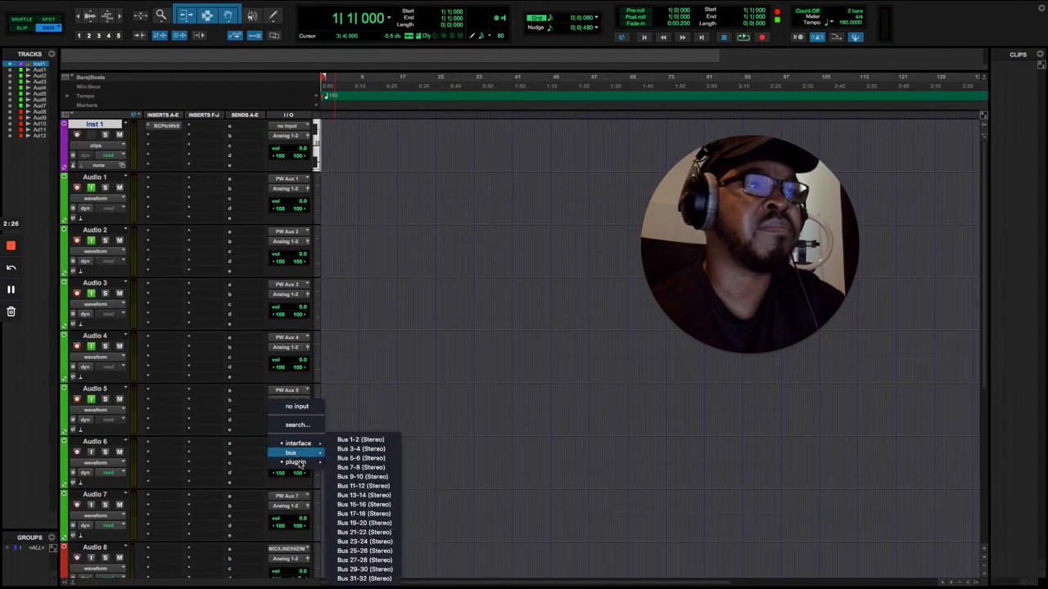
mouse_move(296, 462)
mouse_move(420, 466)
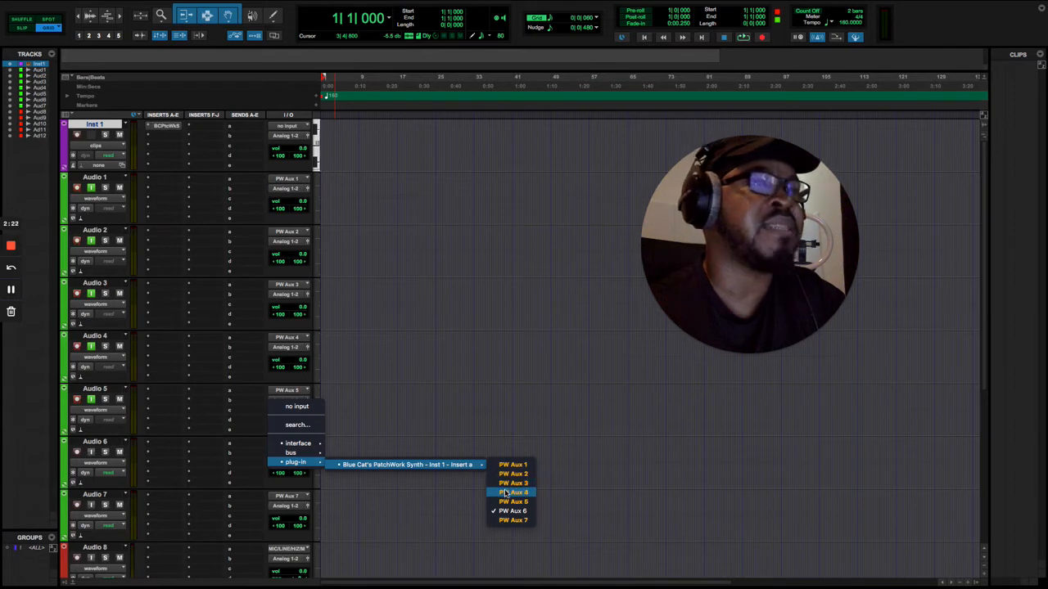
left_click(411, 419)
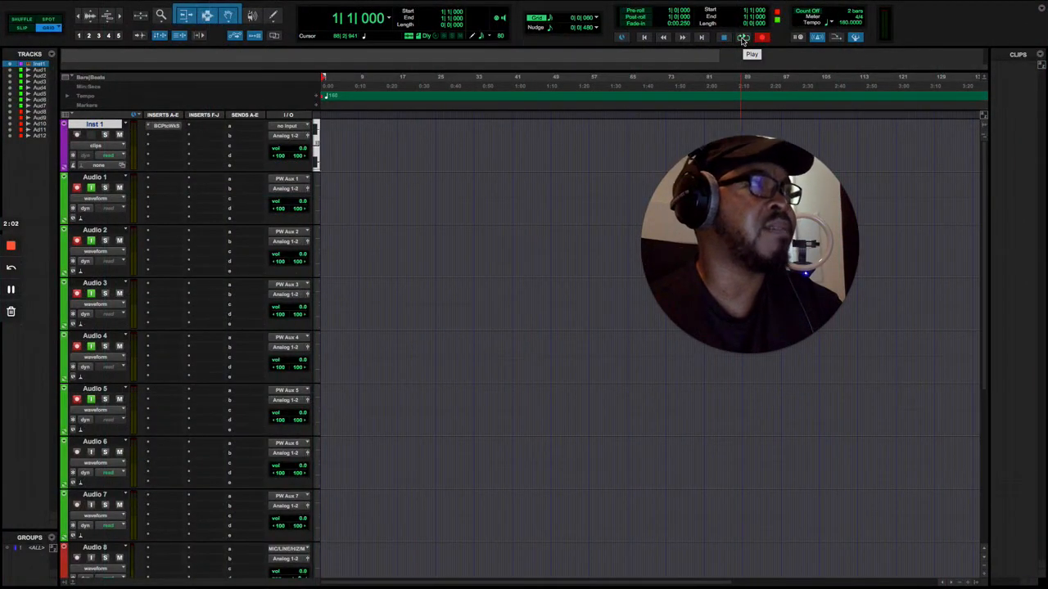
- Record Audio 1 through Audio 5 from the session start to about bar 36
left_click(742, 38)
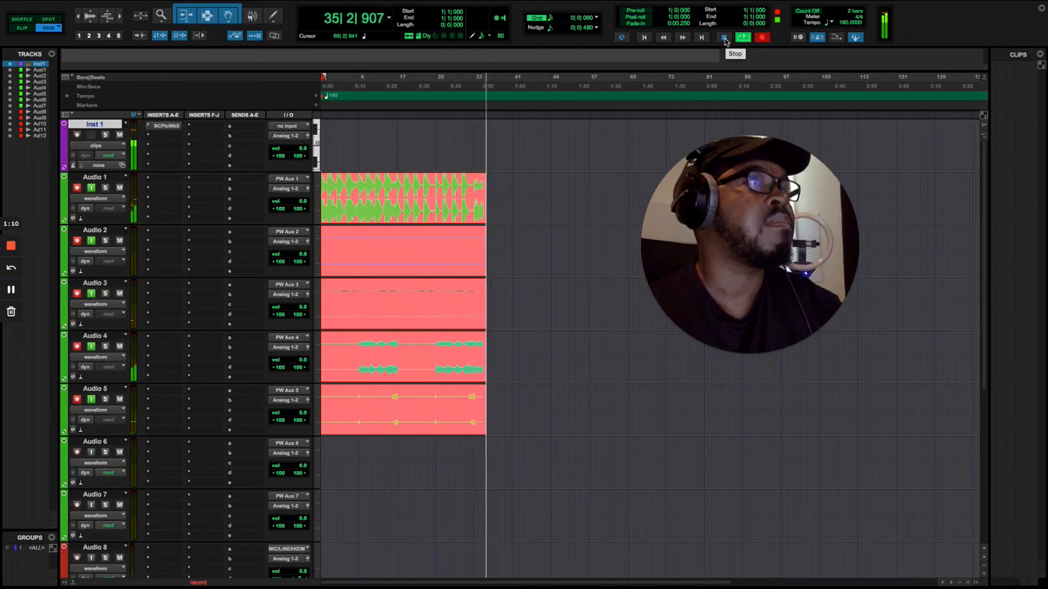
left_click(725, 38)
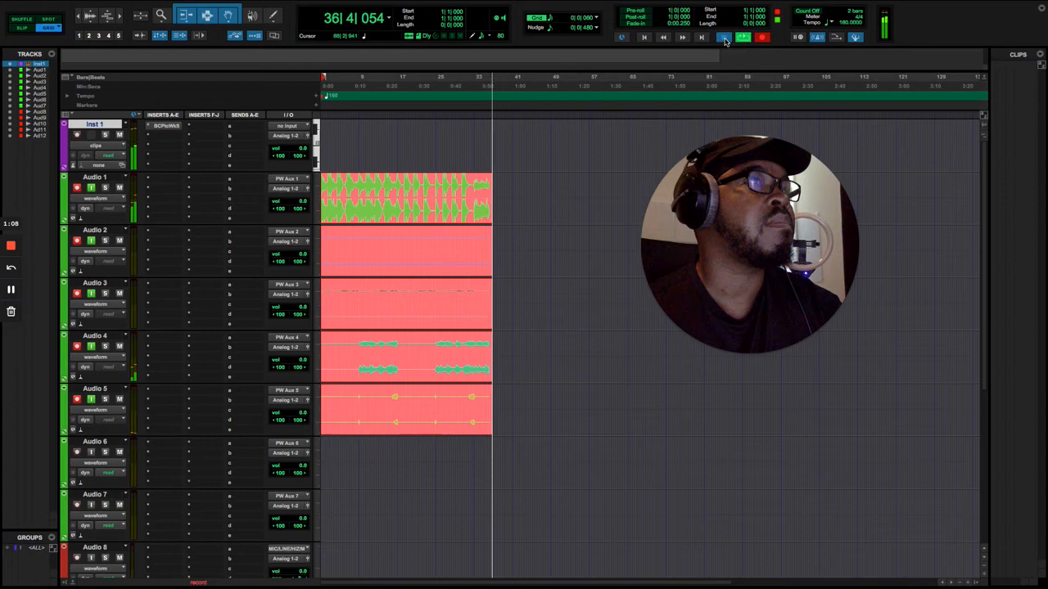